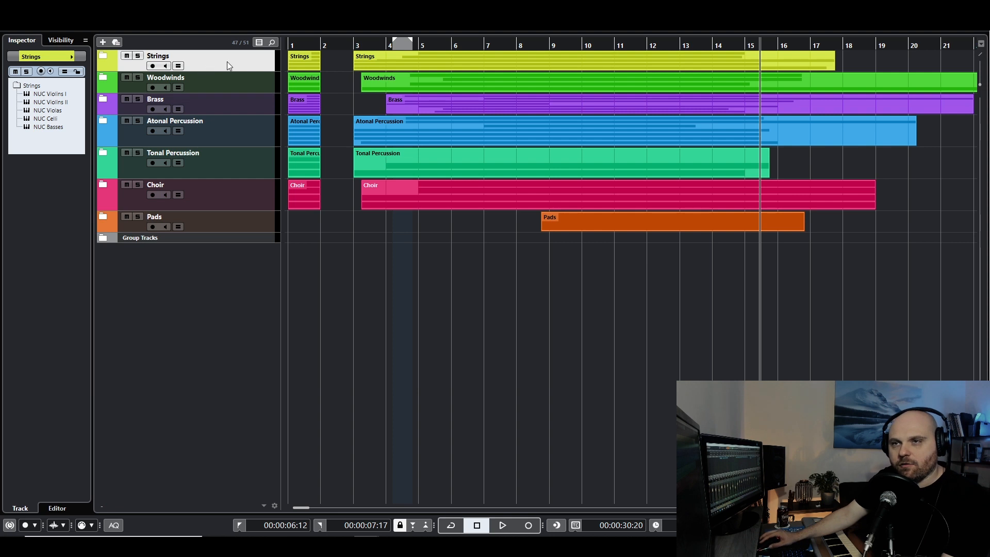
Select the Woodwinds, Brass, Atonal Percussion, Tonal Percussion, Choir and Pads folder tracks in turn to view the instruments inside each.
click(243, 90)
click(250, 106)
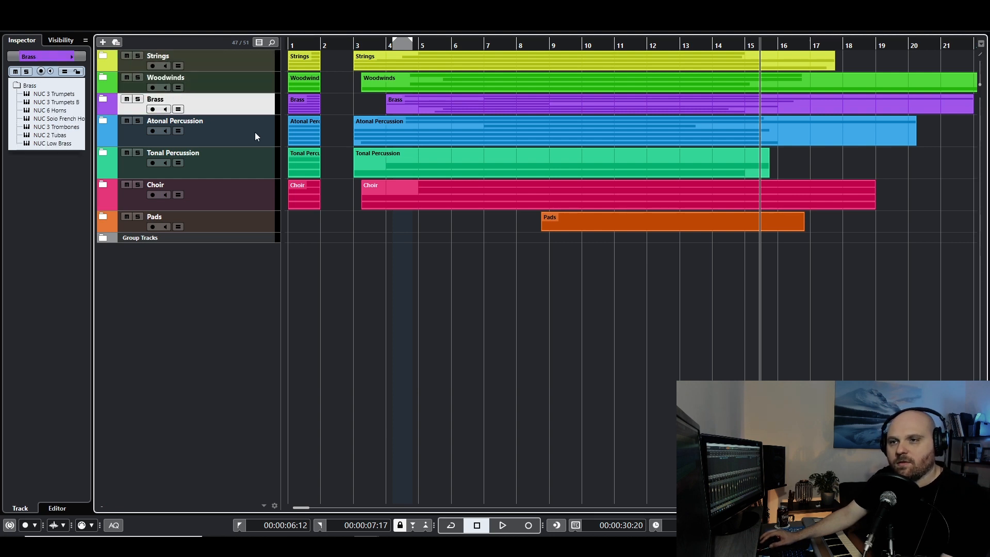
click(254, 133)
click(270, 174)
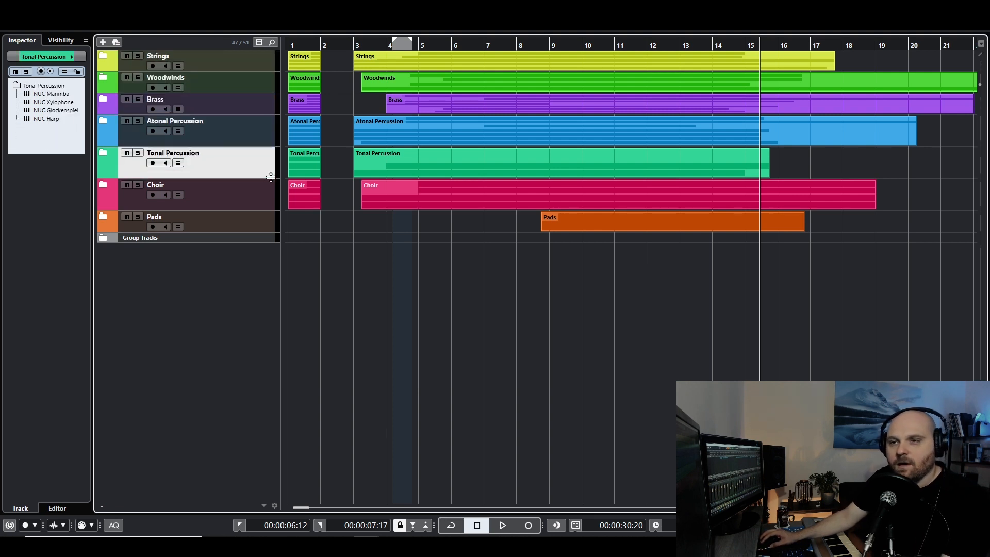
click(239, 207)
click(248, 226)
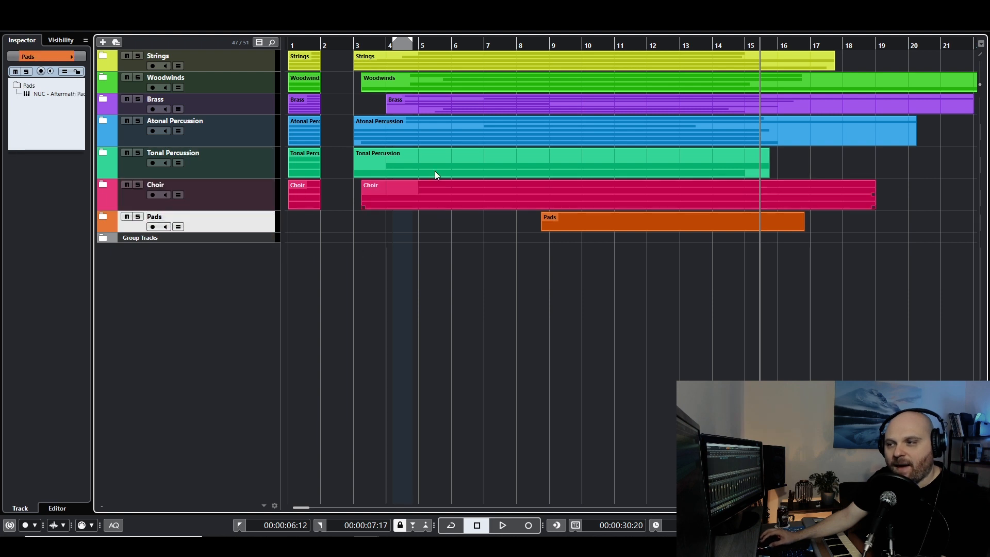
Briefly check the contents of the Pads, Woodwinds and Brass folder tracks, leaving the folders collapsed.
click(101, 215)
click(101, 215)
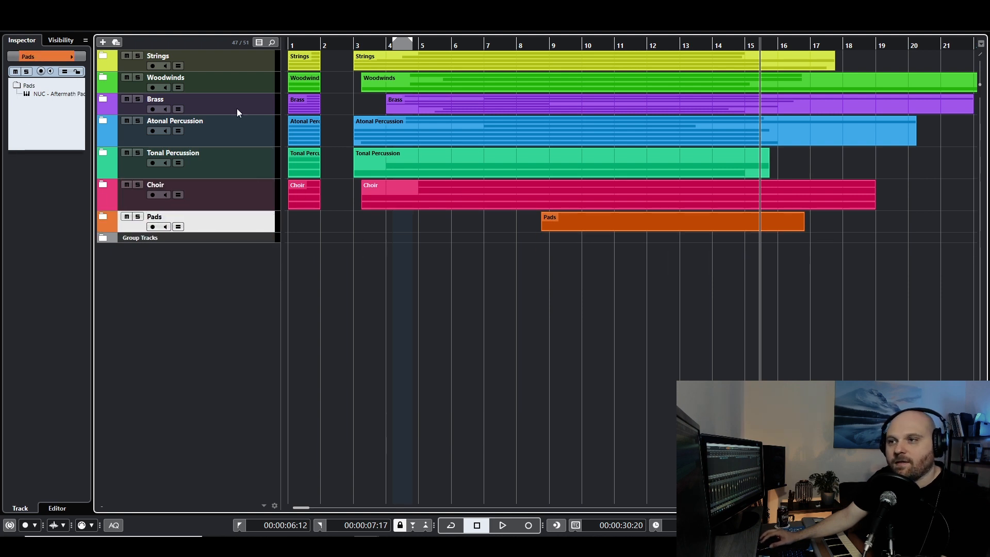
click(101, 75)
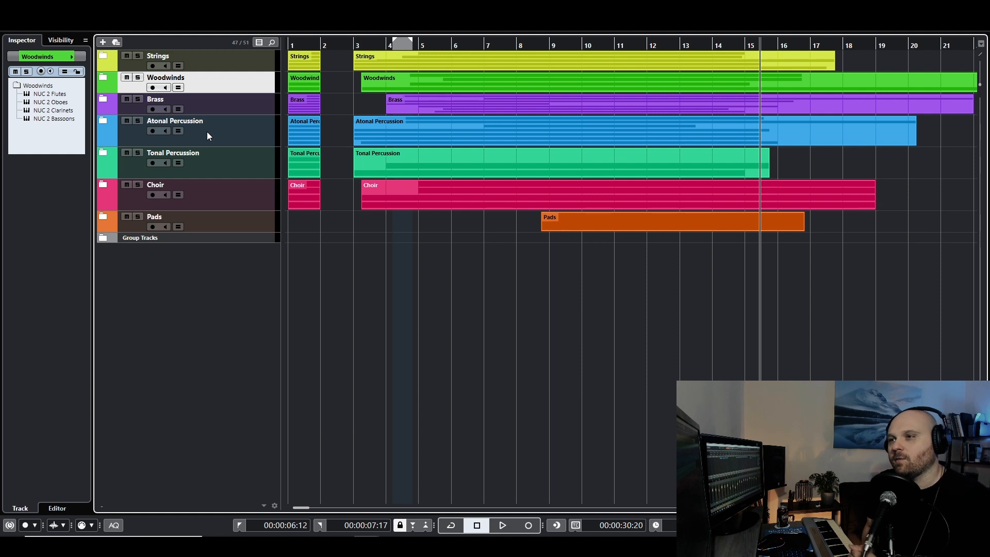
click(107, 99)
click(107, 98)
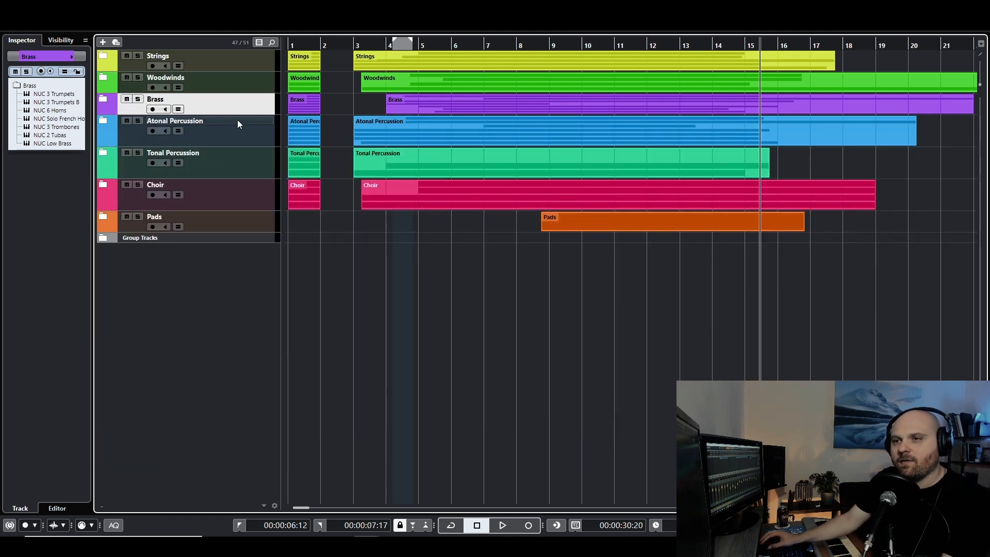
Reduce the height of the Atonal Percussion folder track to match the Brass track, and select the Tonal Percussion folder.
drag(231, 147, 231, 135)
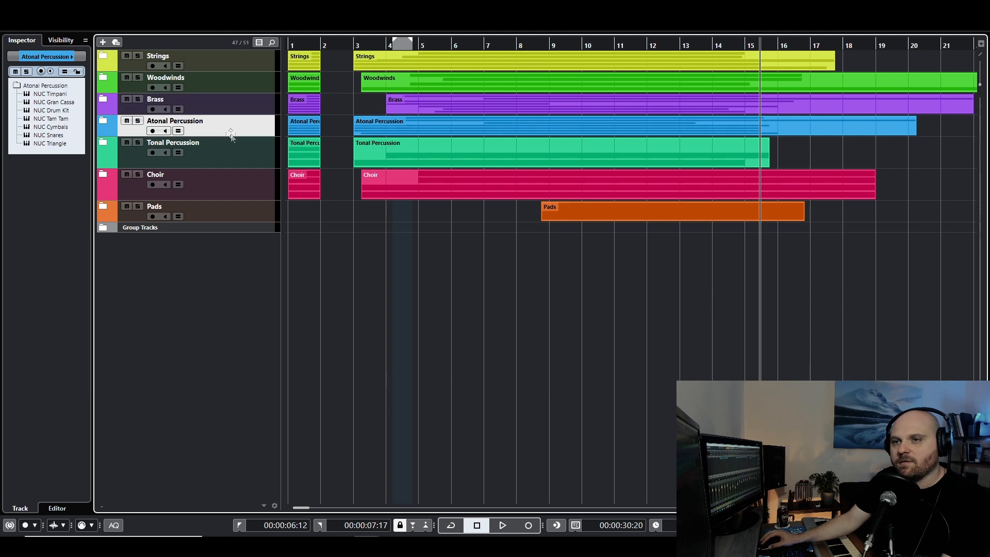
click(242, 164)
Expand the Strings and Brass folders to examine their instrument tracks and the NUC Solo French Horn volume automation.
click(106, 58)
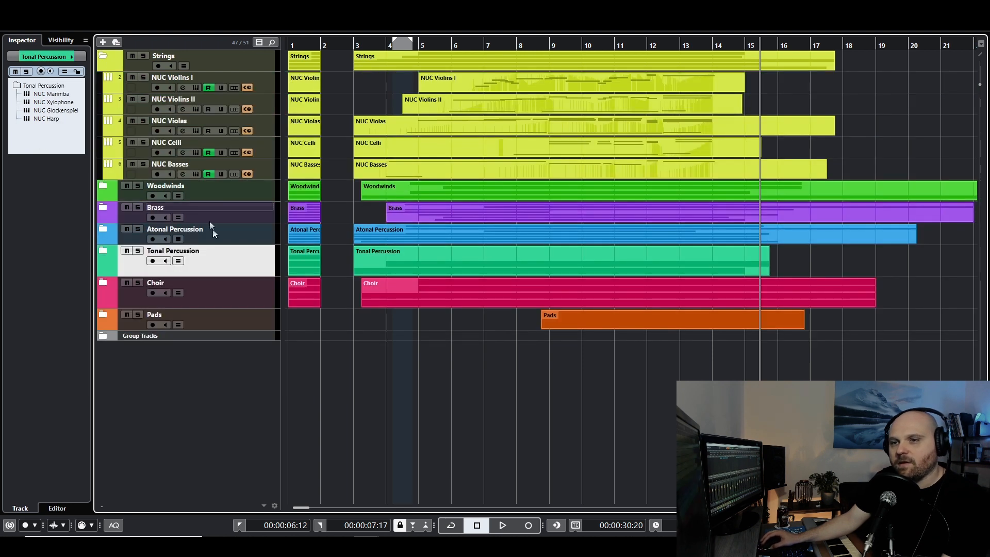
click(103, 207)
scroll(202, 126, down, 3)
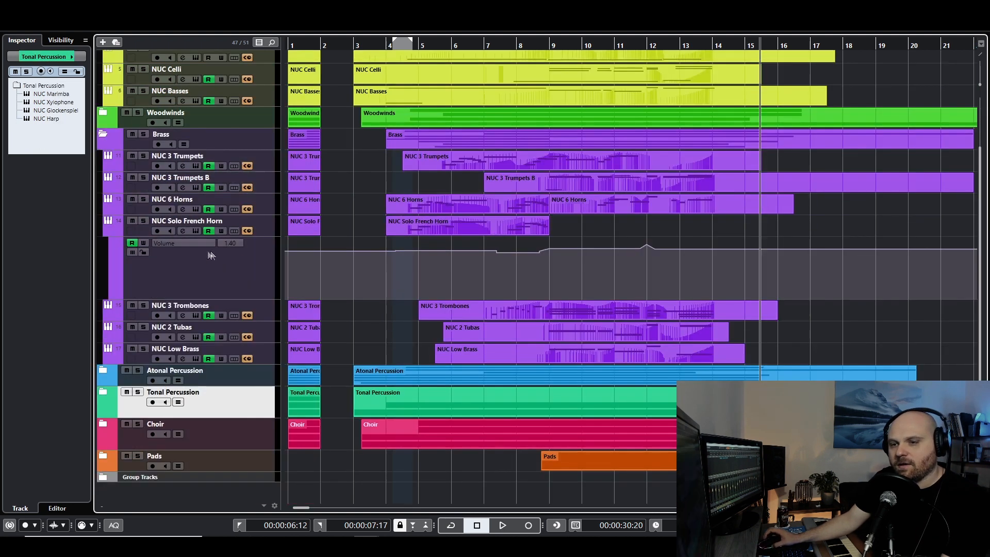
click(231, 379)
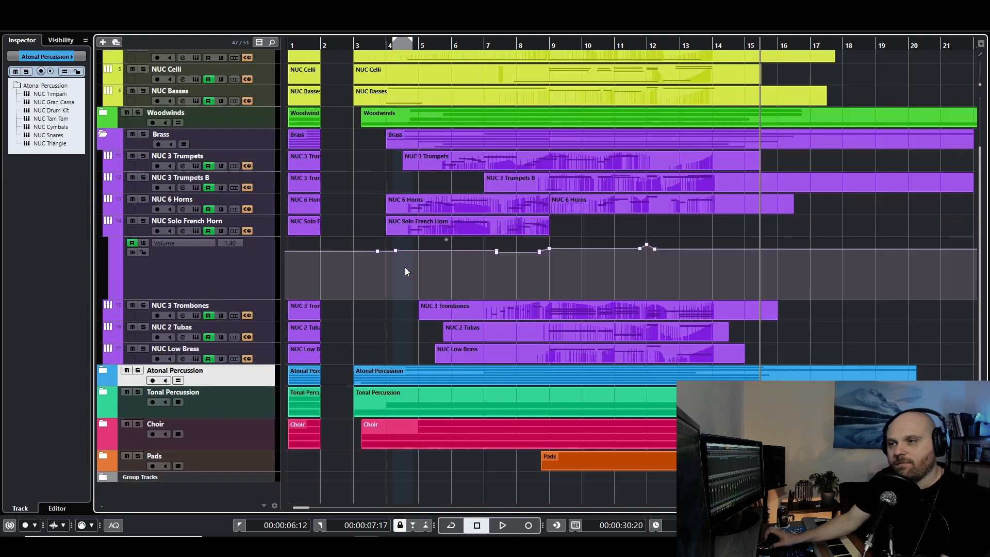
scroll(404, 267, up, 2)
Collapse the Strings and Brass folders and expand the Atonal Percussion folder to show its instrument tracks.
click(103, 55)
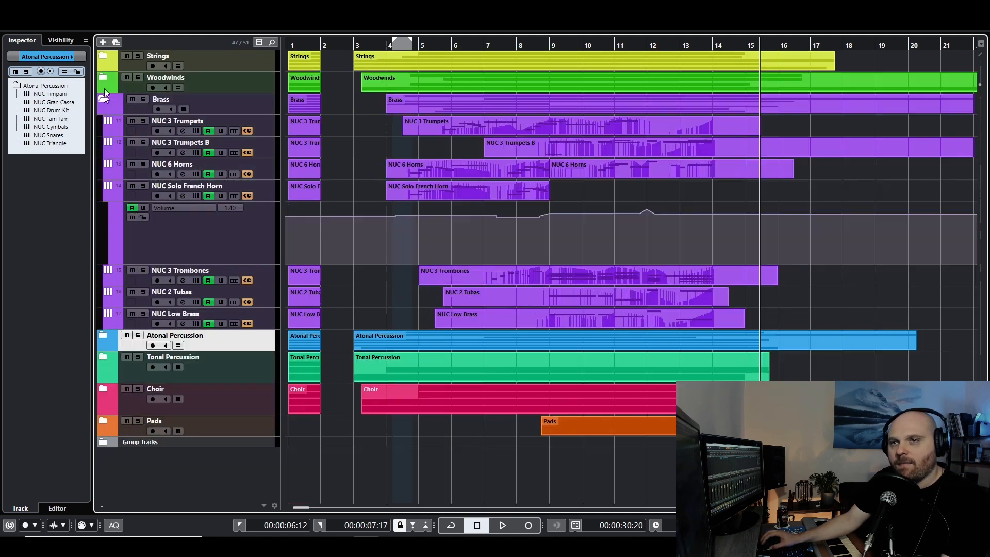
click(102, 99)
click(101, 121)
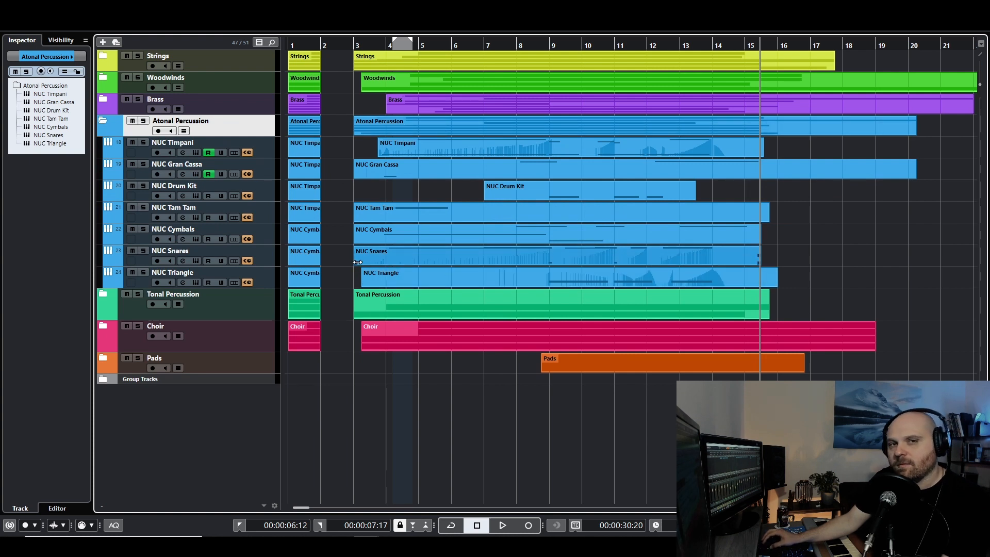
click(617, 131)
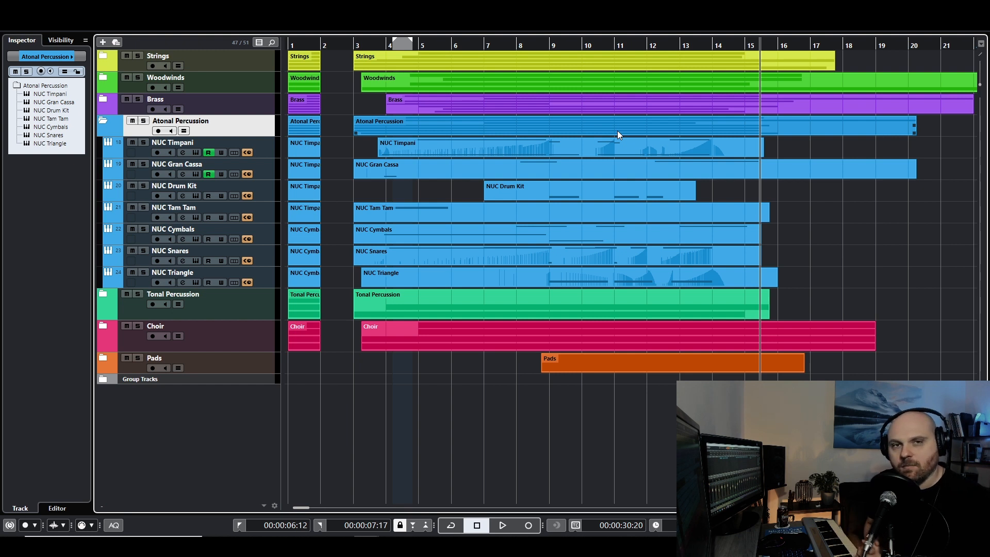
Open the mixer and look through the routing and inserts from the Strings channels to the group channels.
key(F3)
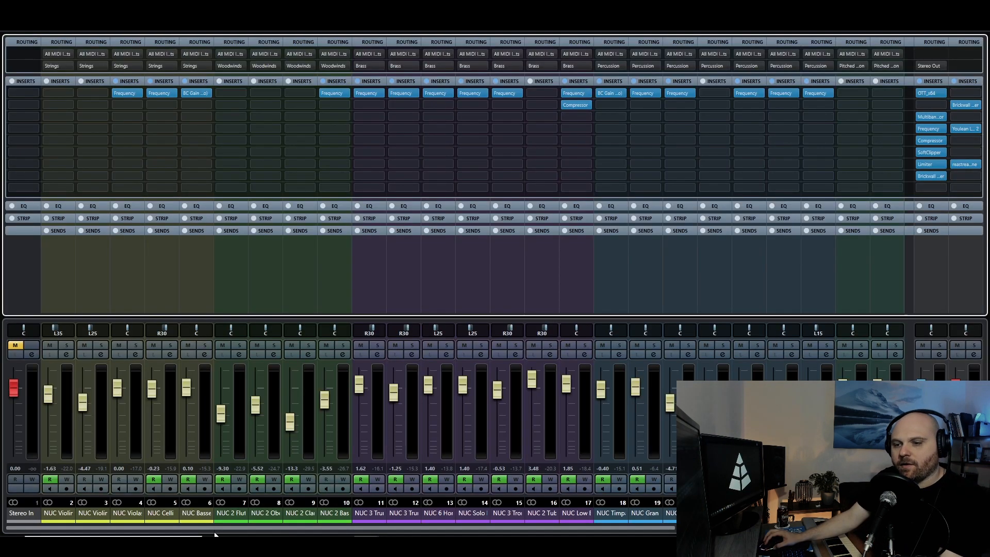
drag(209, 528, 438, 528)
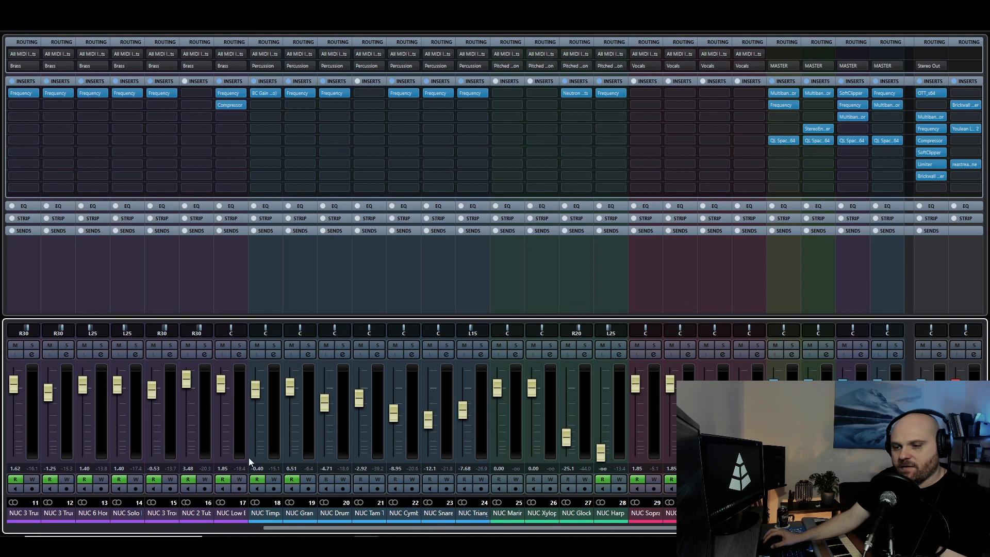
drag(604, 530, 224, 516)
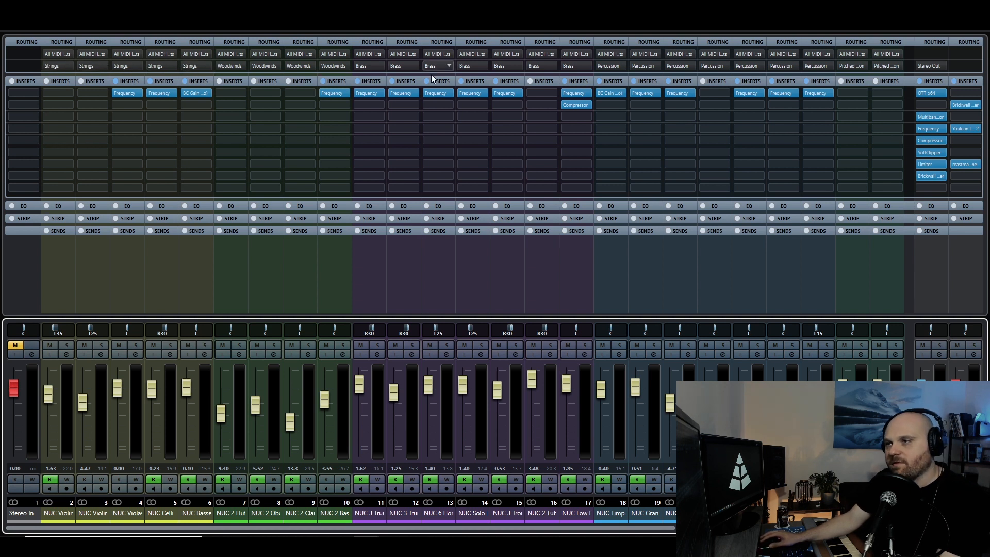
scroll(548, 521, right, 3)
scroll(548, 521, right, 3)
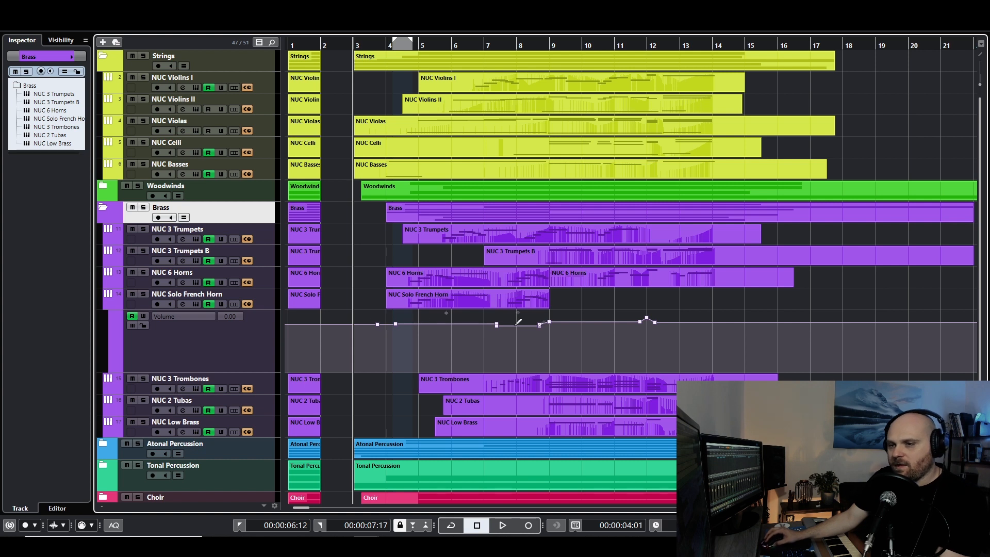
Show the Volume automation lane of the NUC Violins I track.
click(130, 88)
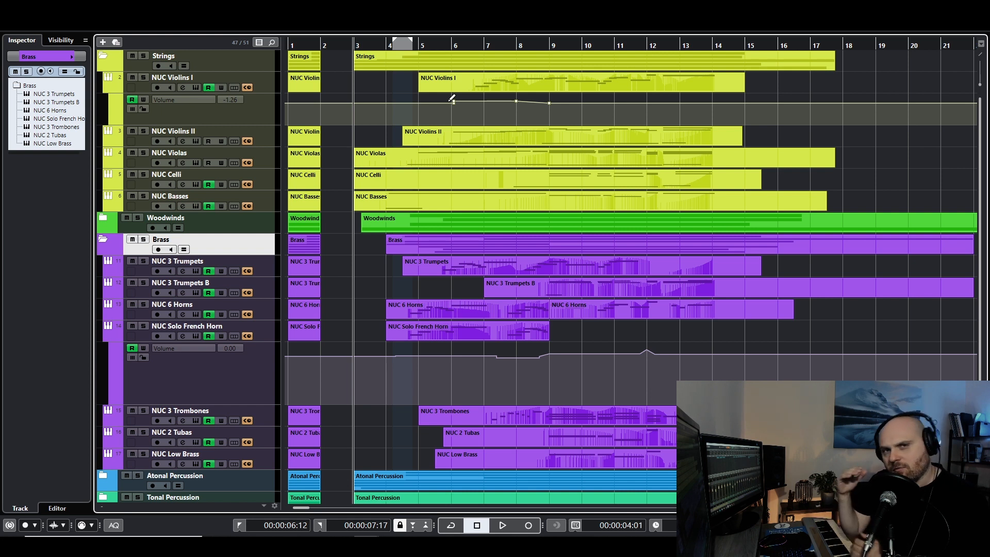
Return to the mixer and review the fader levels and insert effects across all instrument and group channels.
key(F3)
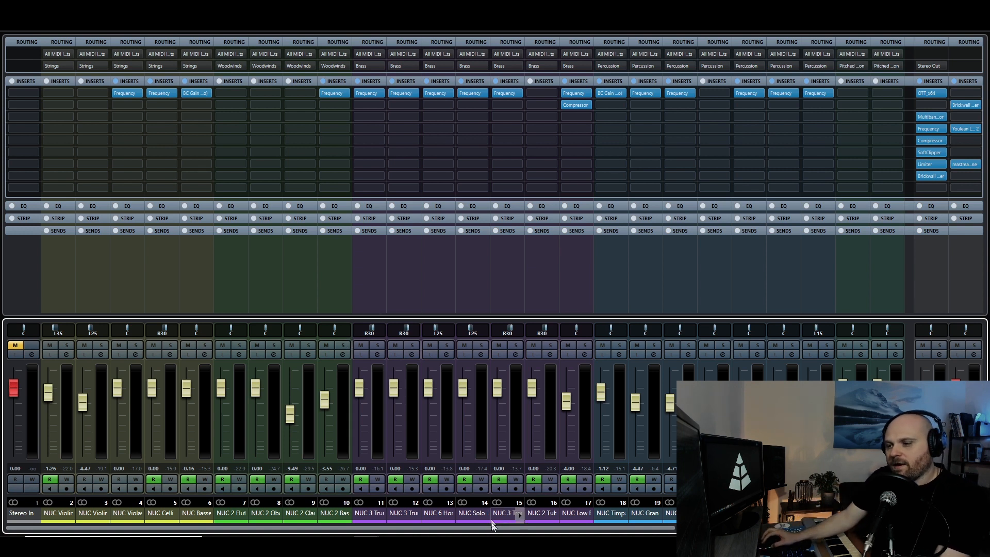
drag(492, 528, 802, 528)
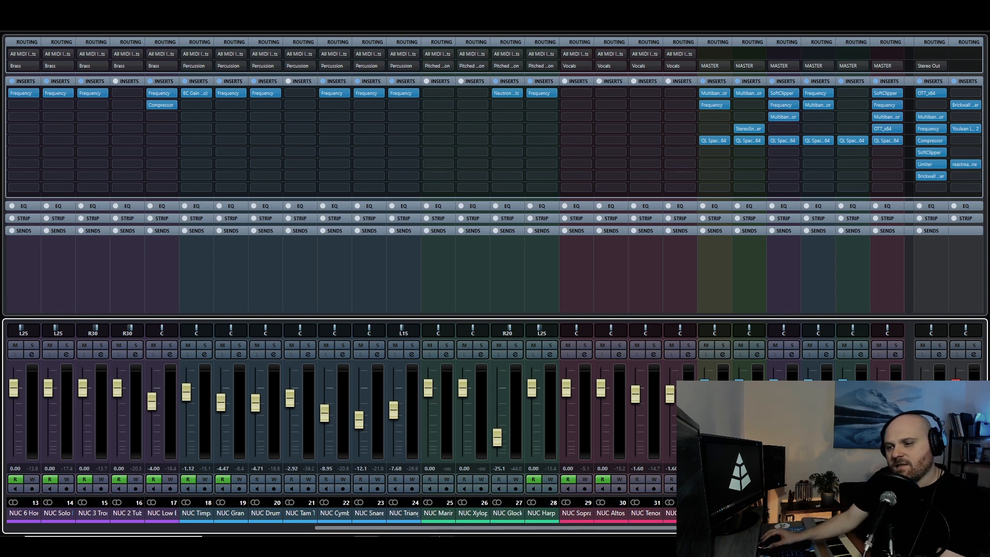
drag(438, 529, 119, 505)
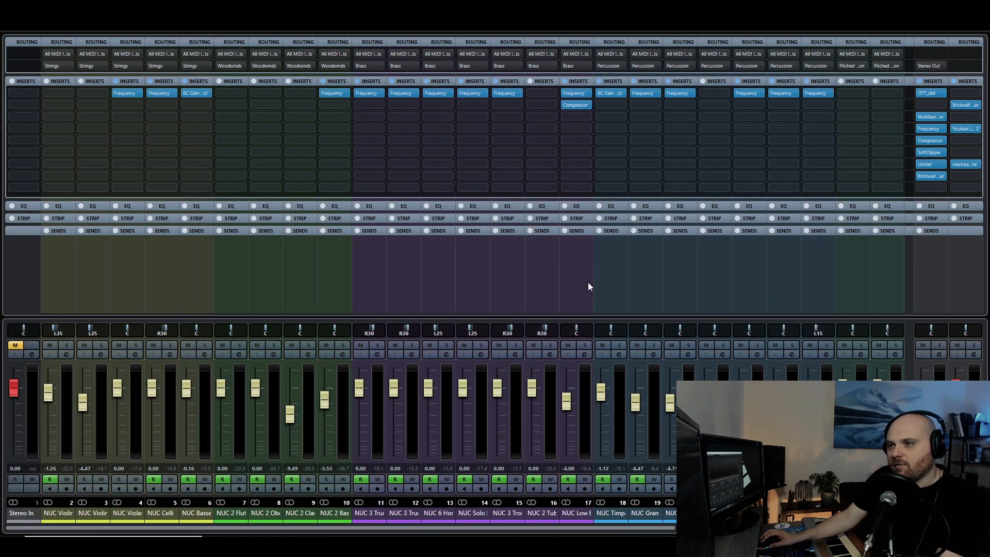
drag(989, 70, 396, 76)
click(590, 75)
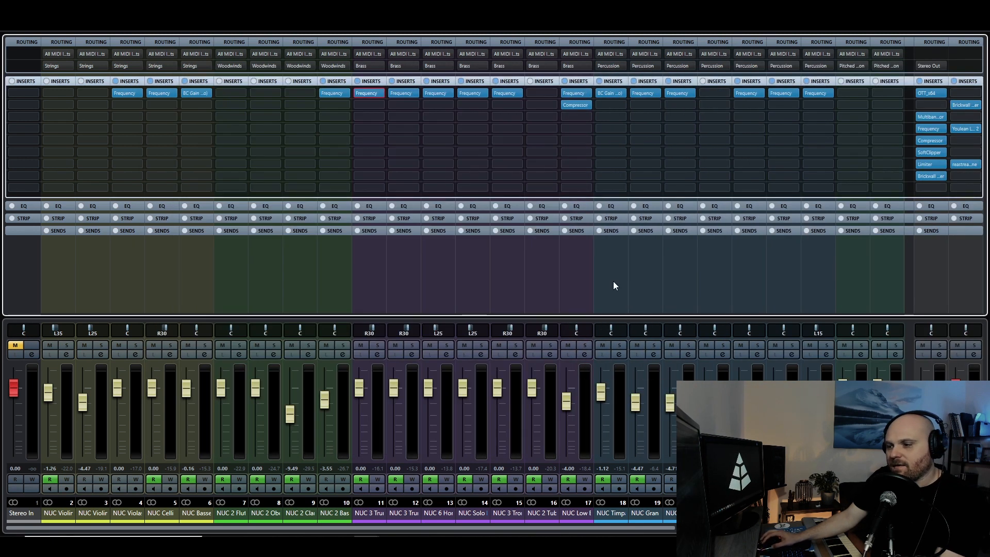
Inspect the Frequency EQ curves on the NUC Gran Cassa and NUC 6 Horns channels, closing each plug-in window.
click(645, 95)
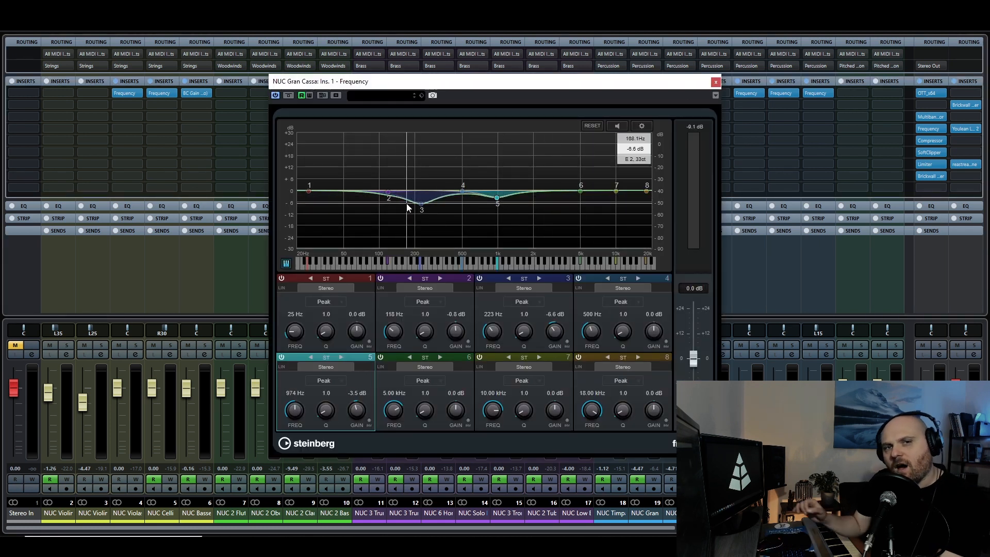
click(716, 81)
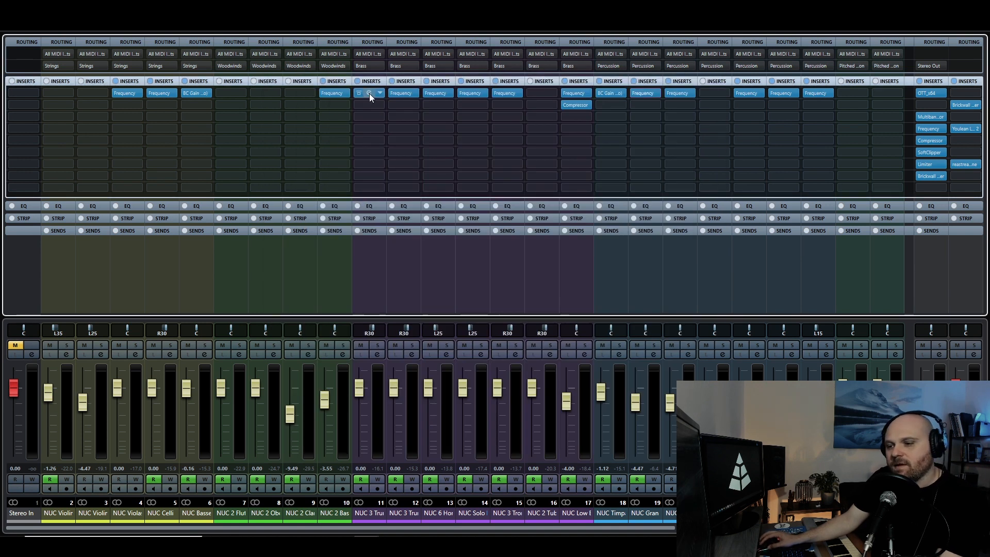
click(440, 92)
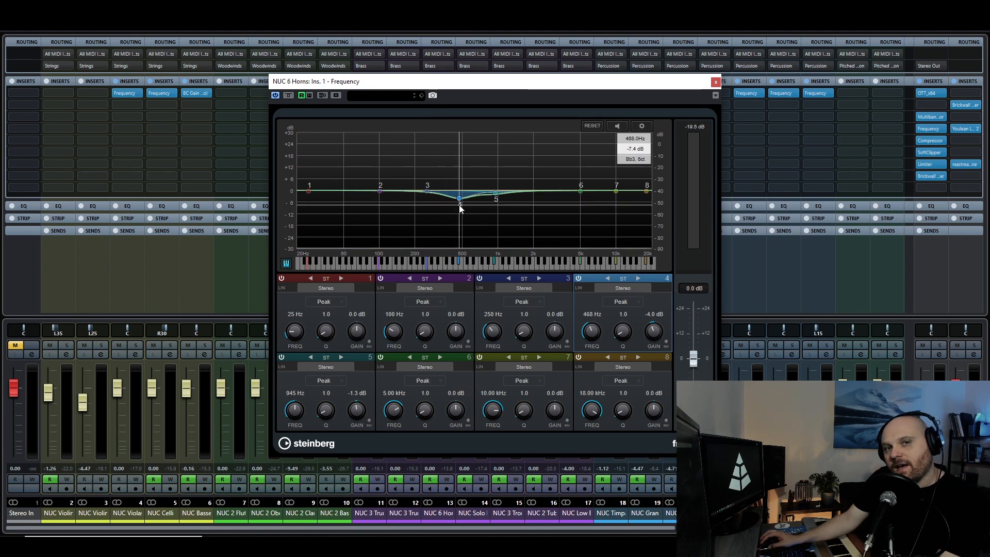
click(715, 82)
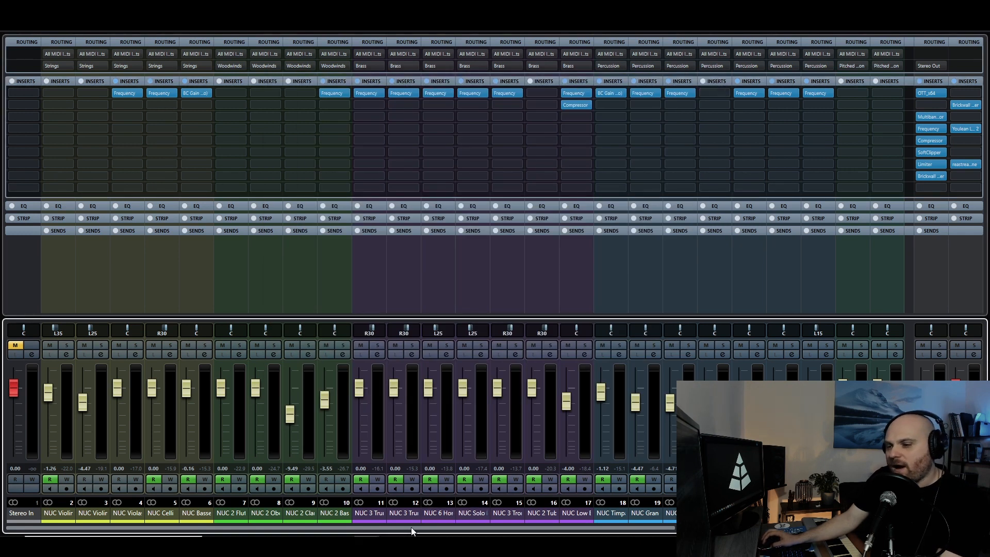
Inspect the Compressor settings on the NUC Low Brass channel and close the plug-in window.
drag(413, 531, 545, 529)
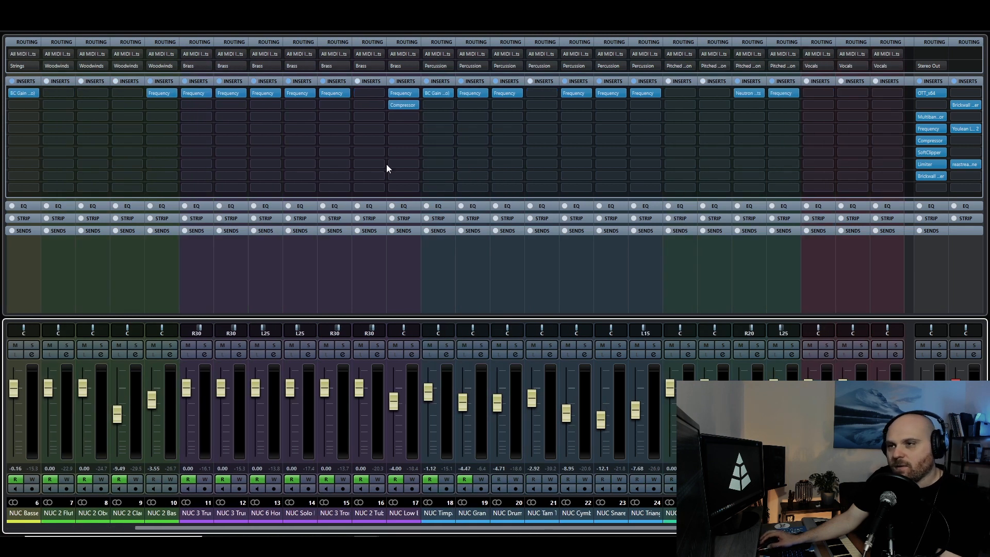
click(402, 105)
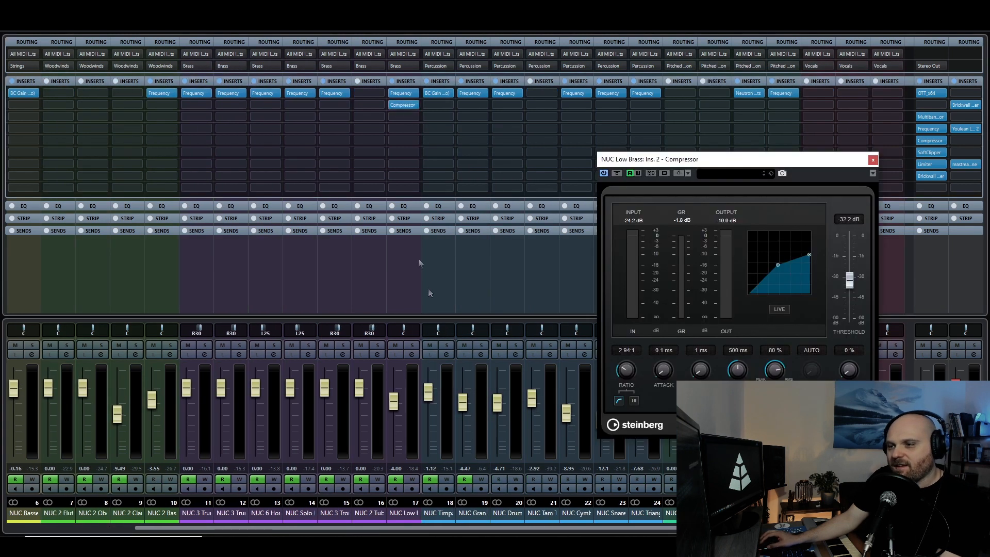
click(872, 161)
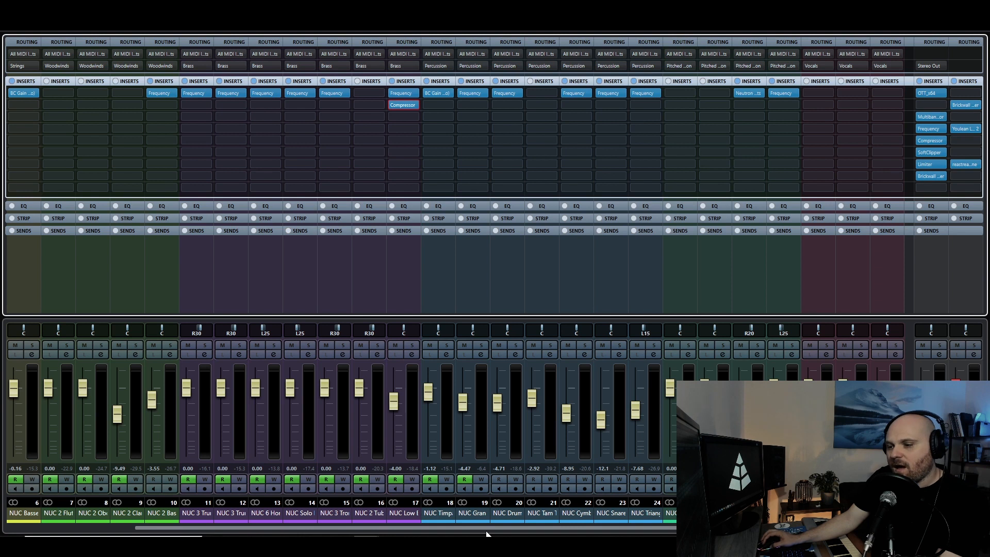
Examine the QL Spaces reverb on the Strings group channel, moving its window clear of the group channels before closing it.
scroll(407, 506, right, 1)
scroll(340, 423, right, 6)
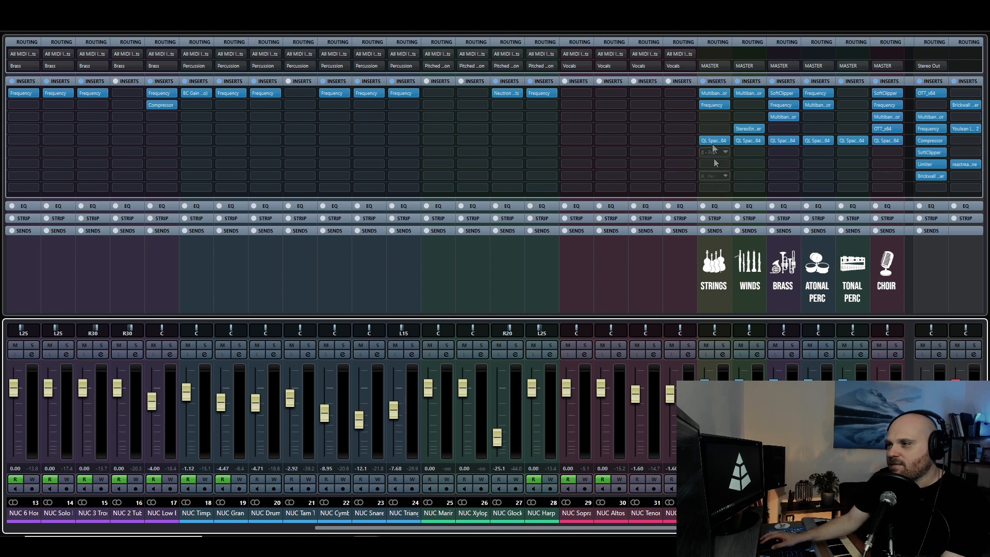
click(713, 140)
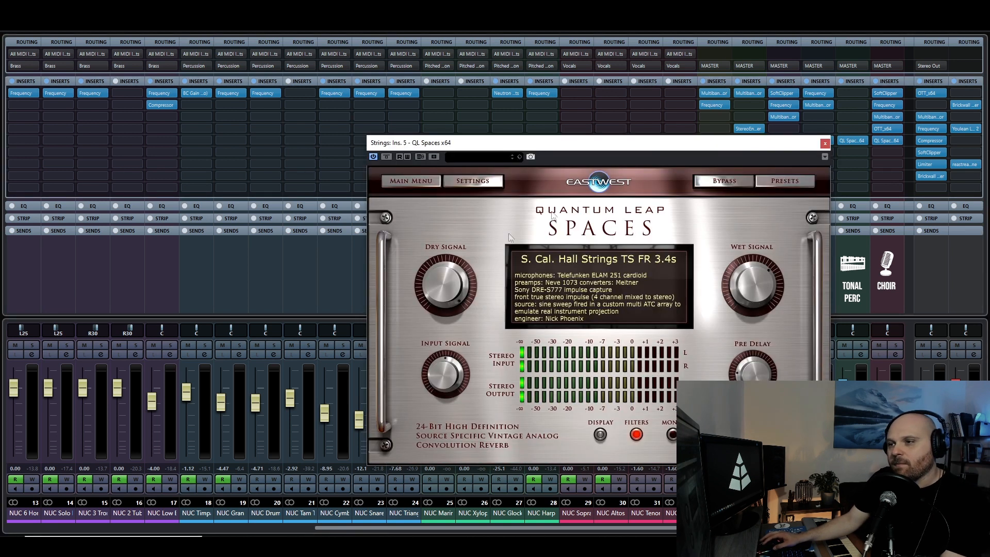
drag(464, 143, 286, 98)
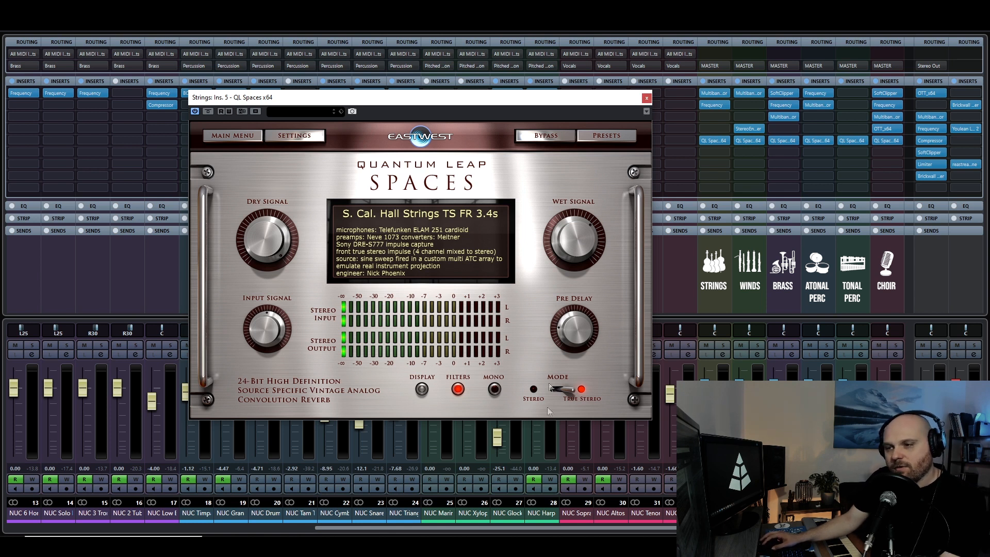
click(648, 98)
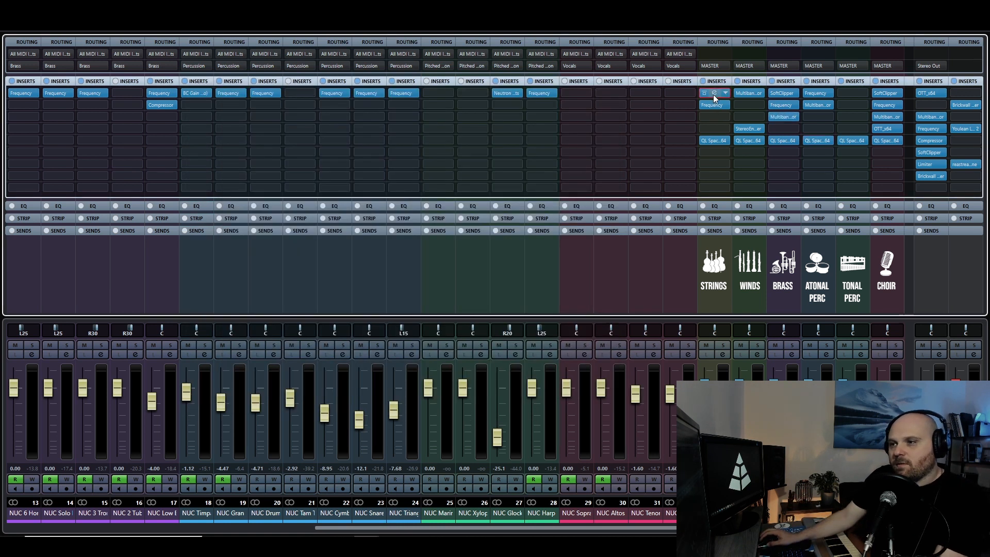
Open the multiband compressor on the Strings group channel and reposition its window for viewing.
click(715, 93)
drag(570, 86, 529, 86)
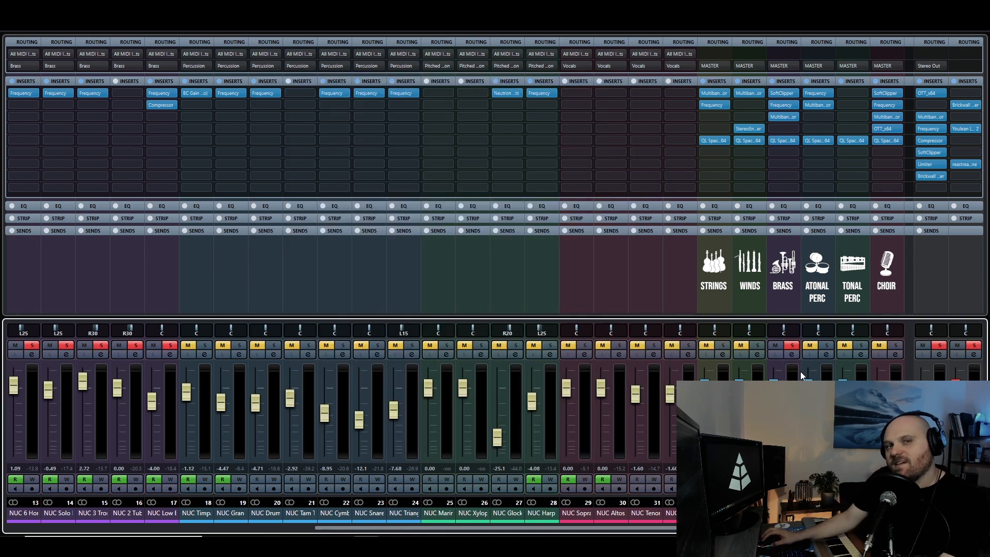
Play back the soloed brass section to hear its group channel processing.
key(space)
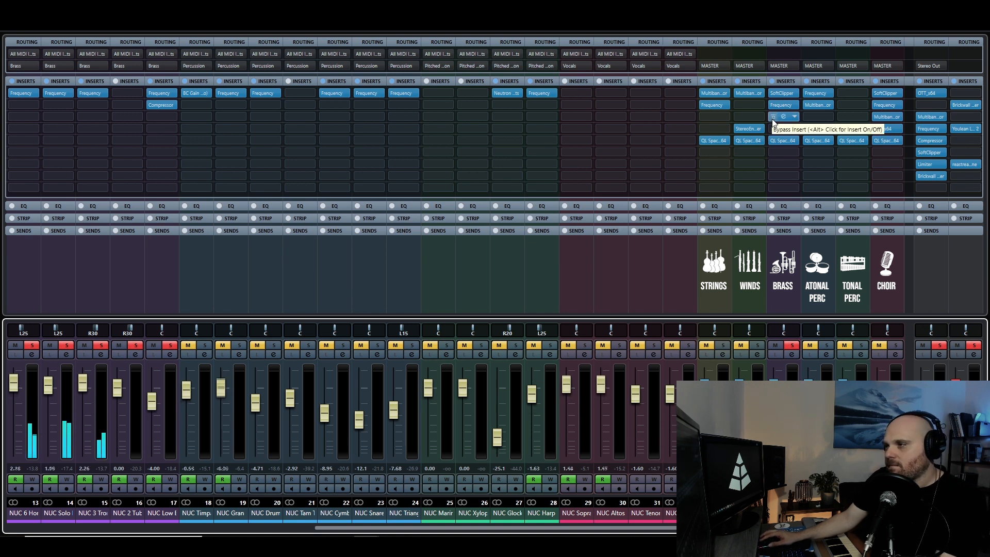
Compare the soloed brass playback with the multiband compressor on the Brass group channel bypassed and active.
click(772, 117)
click(773, 118)
click(772, 118)
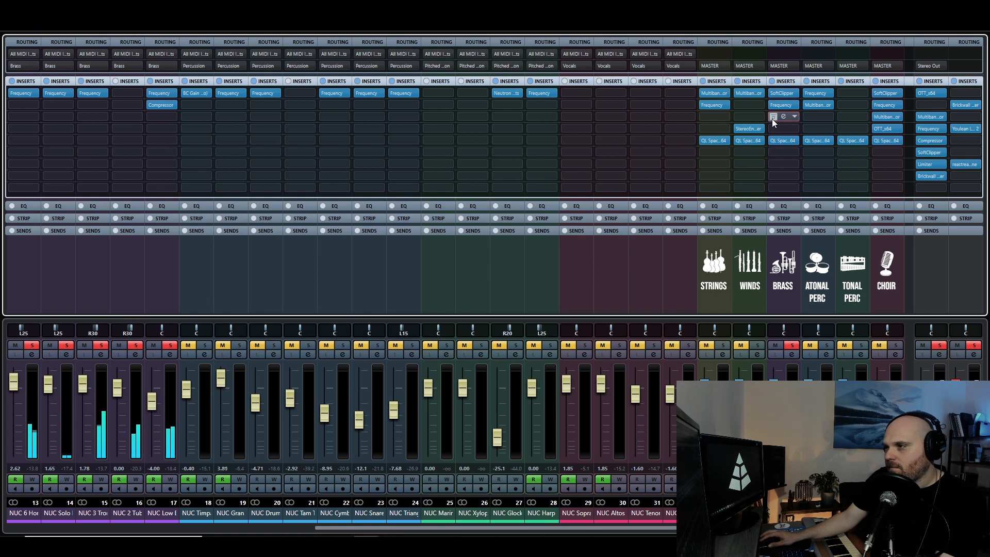
click(772, 119)
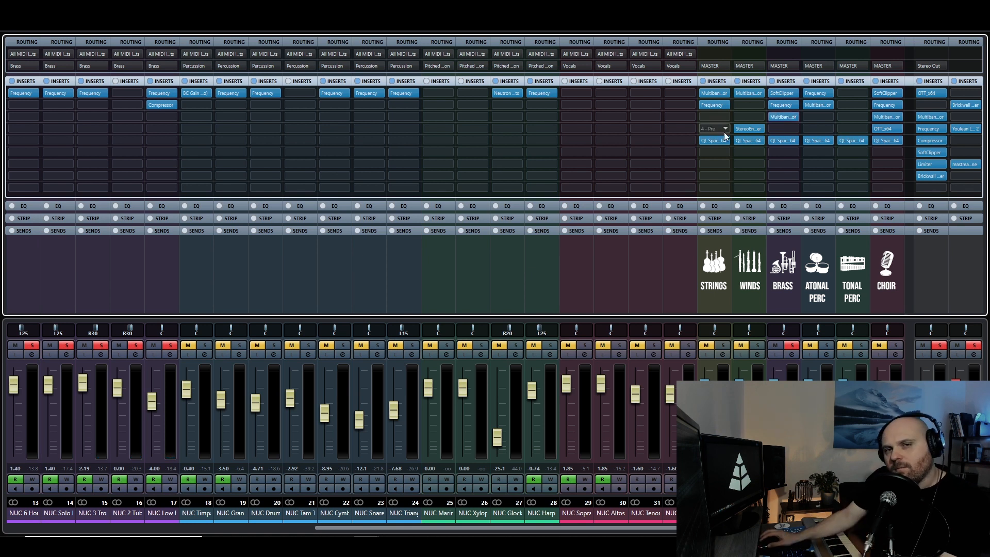
Inspect the group channel inserts: the Strings Frequency EQ, the Winds stereo enhancer and the Brass SoftClipper, closing their windows.
click(714, 106)
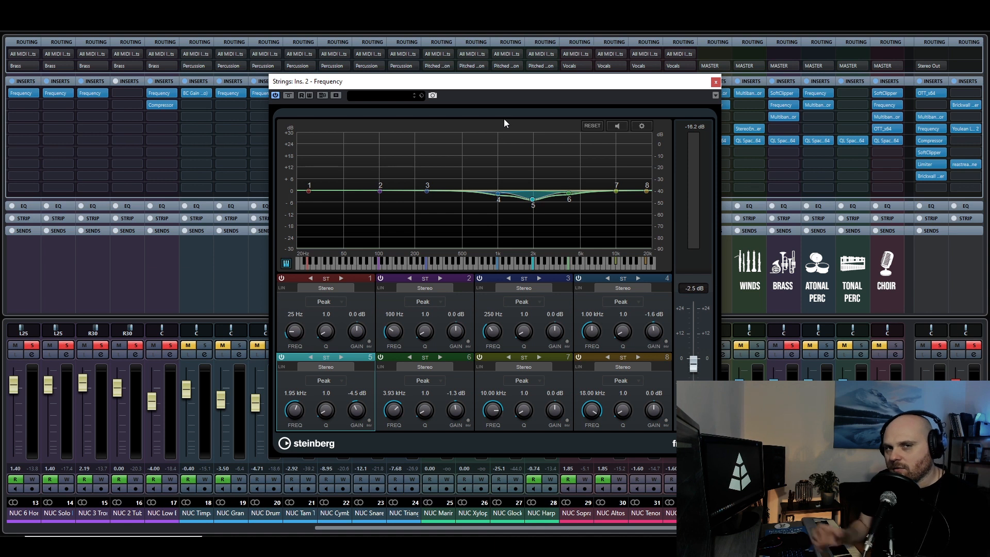
click(716, 81)
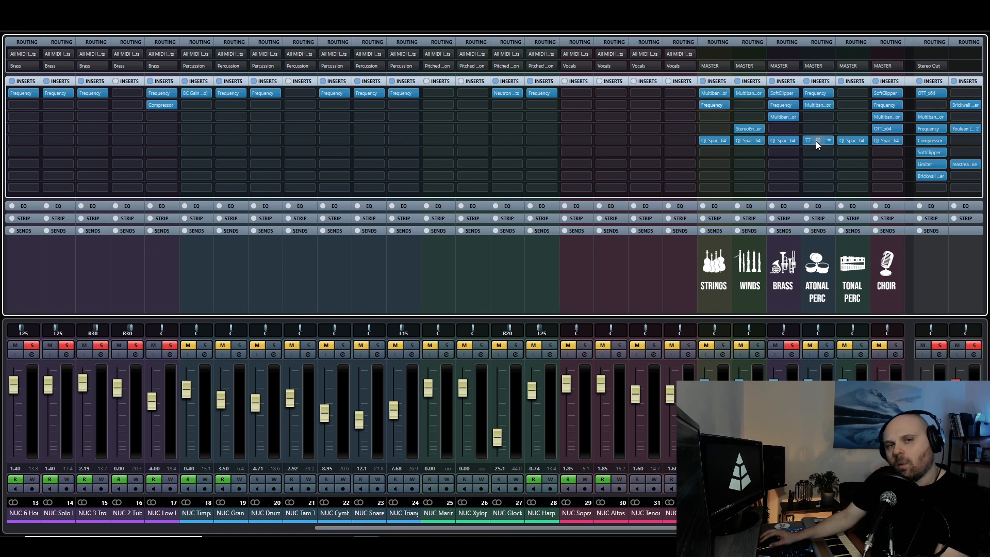
click(748, 129)
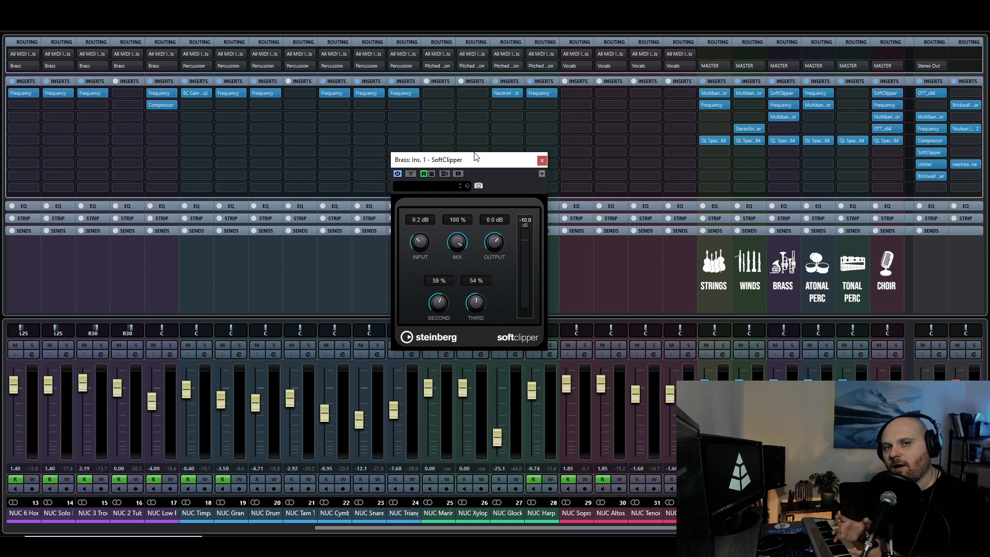
key(Escape)
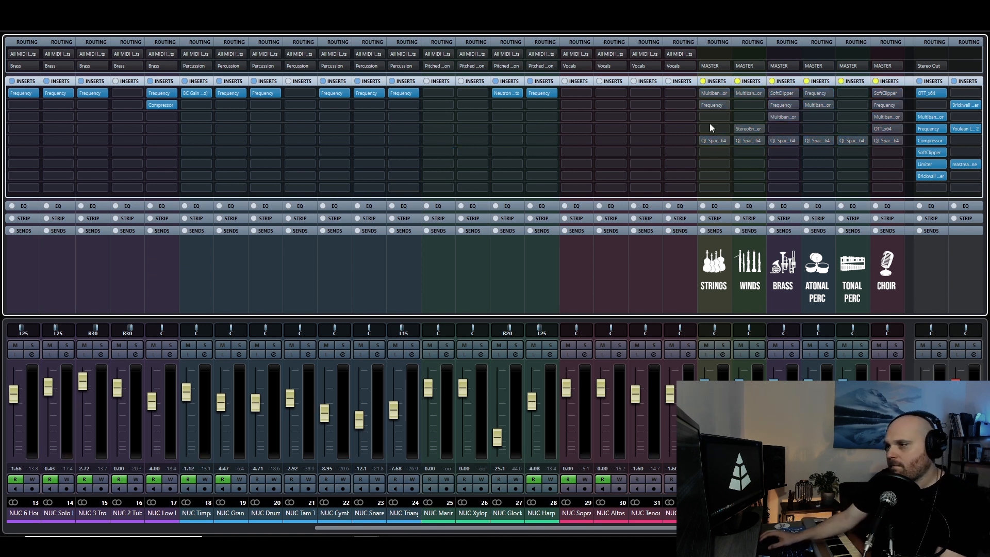
Play back the full mix and reactivate the bypassed inserts group by group, from Strings, Winds and Brass through both percussion groups to Choir.
key(space)
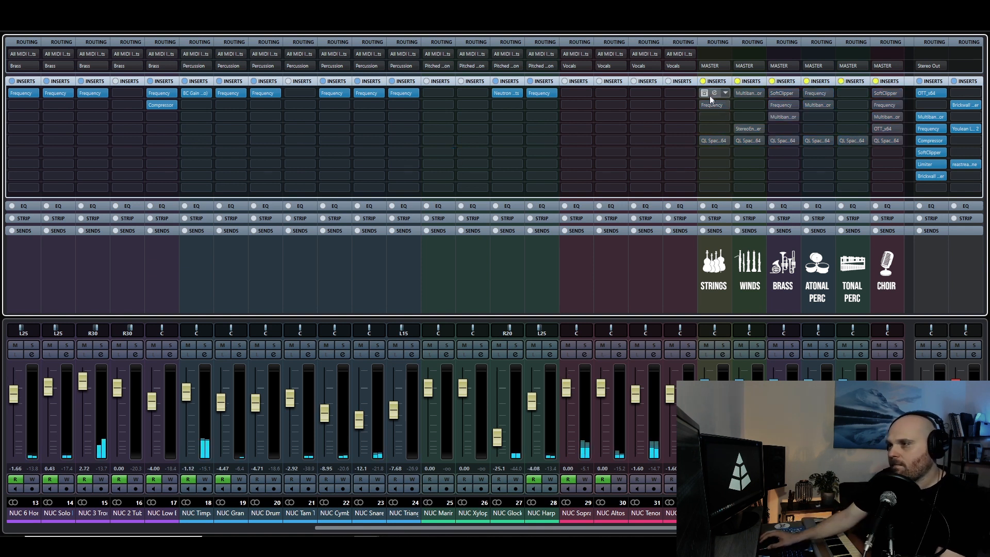
click(704, 81)
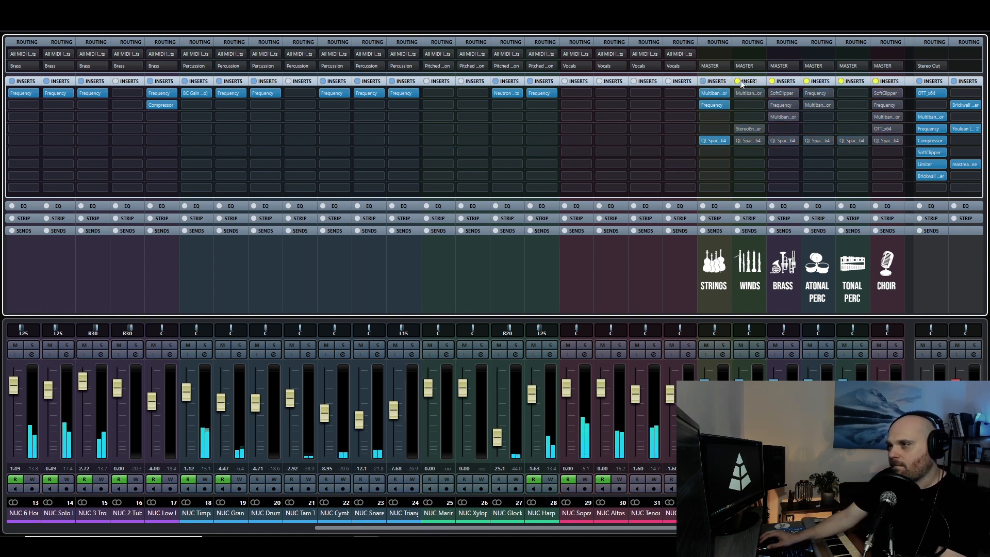
click(738, 80)
click(773, 81)
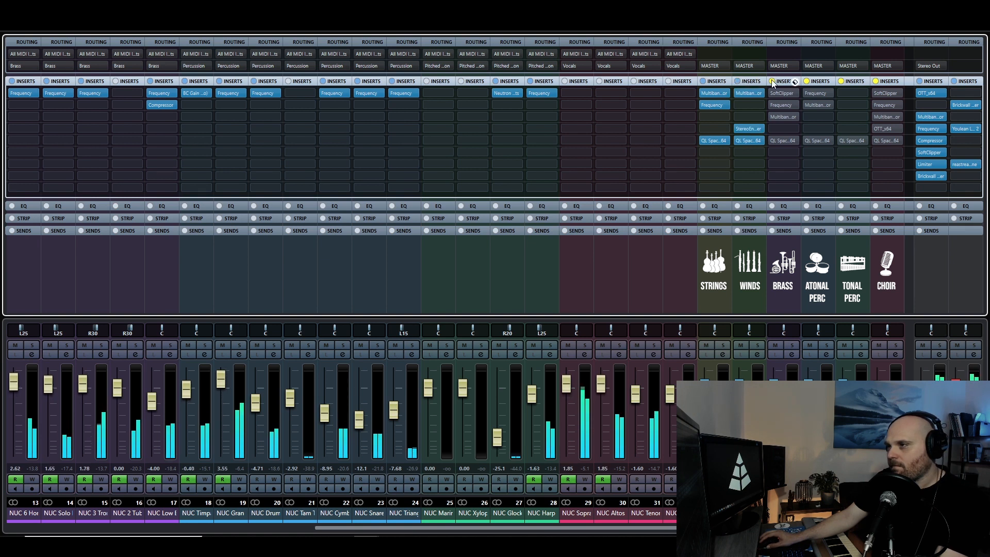
click(806, 81)
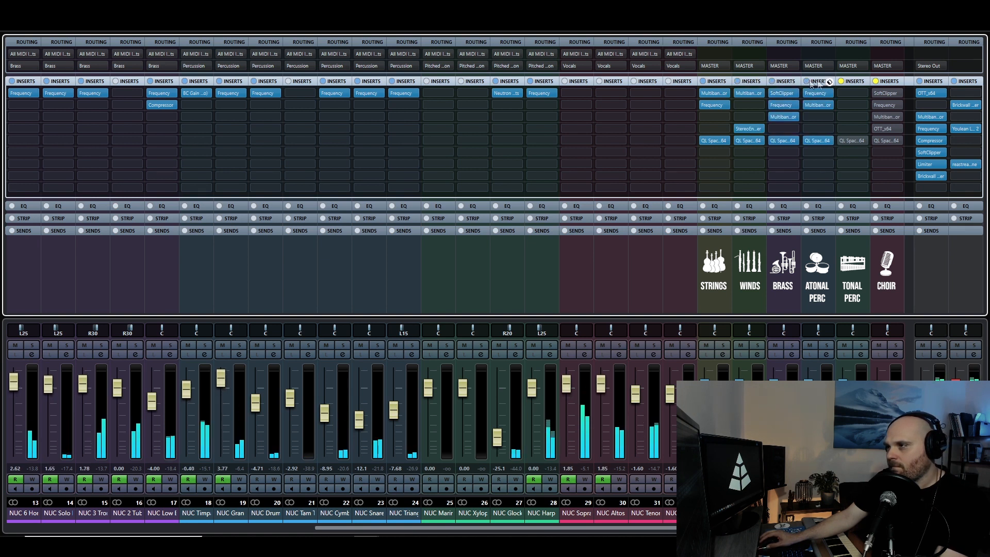
click(842, 81)
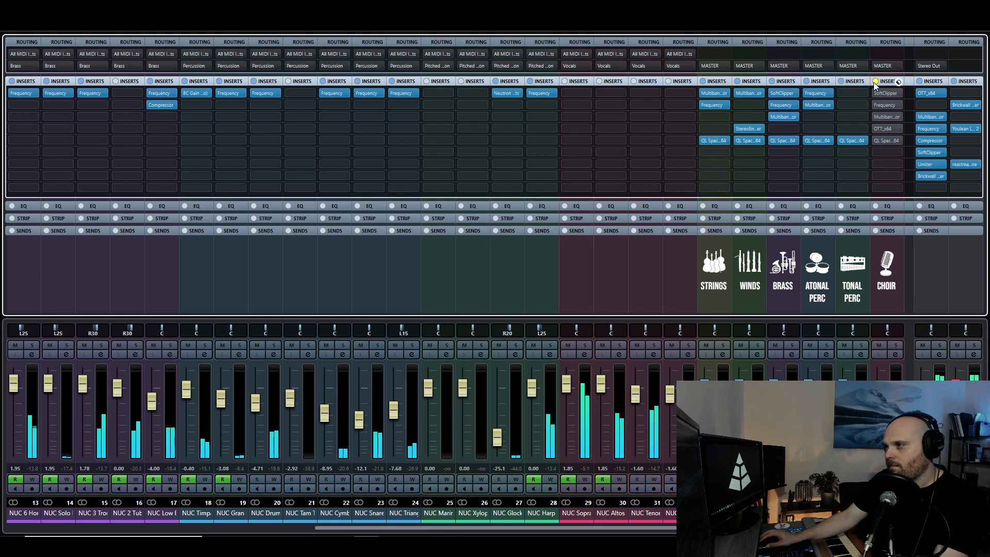
click(873, 82)
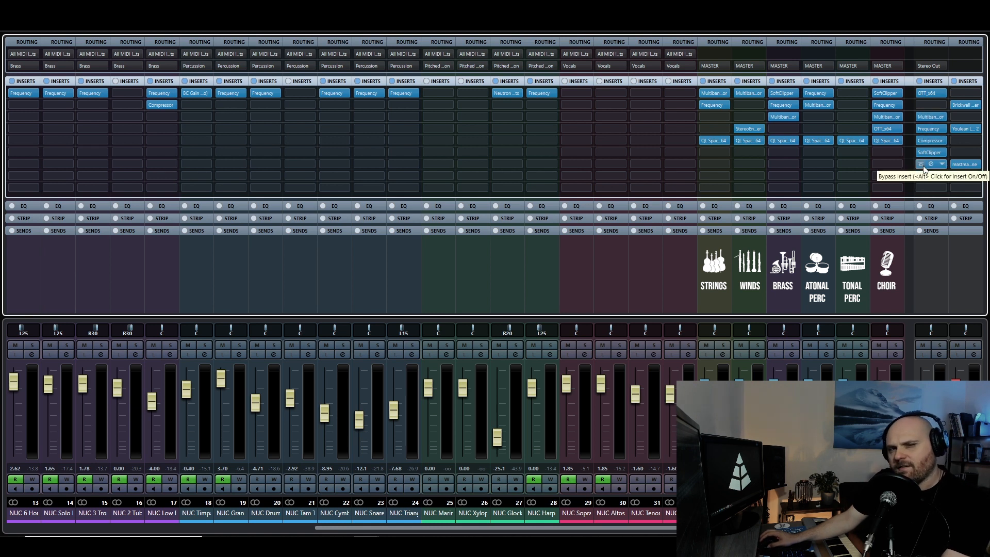
Open the OTT compressor on the MASTER channel and compare the mix with it bypassed and active during playback.
click(930, 92)
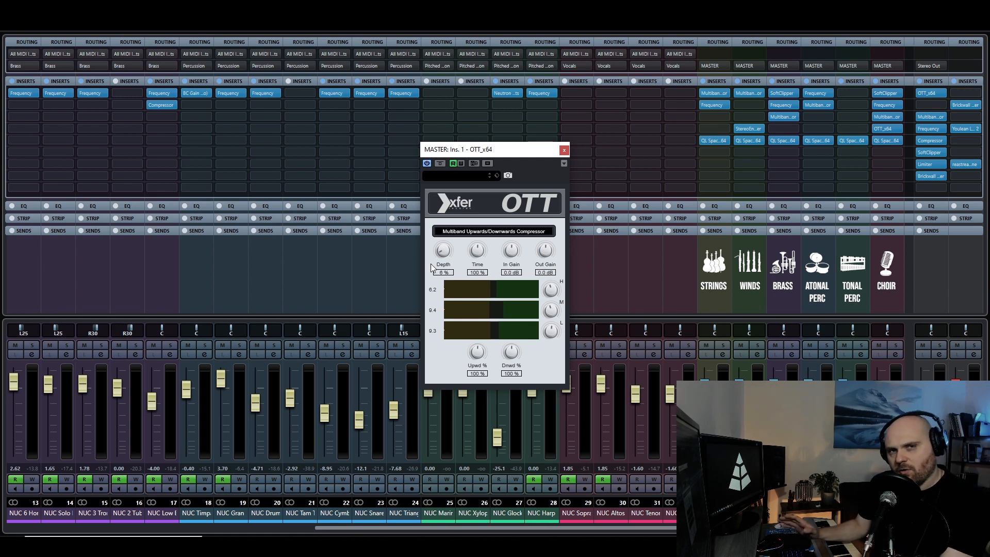
key(space)
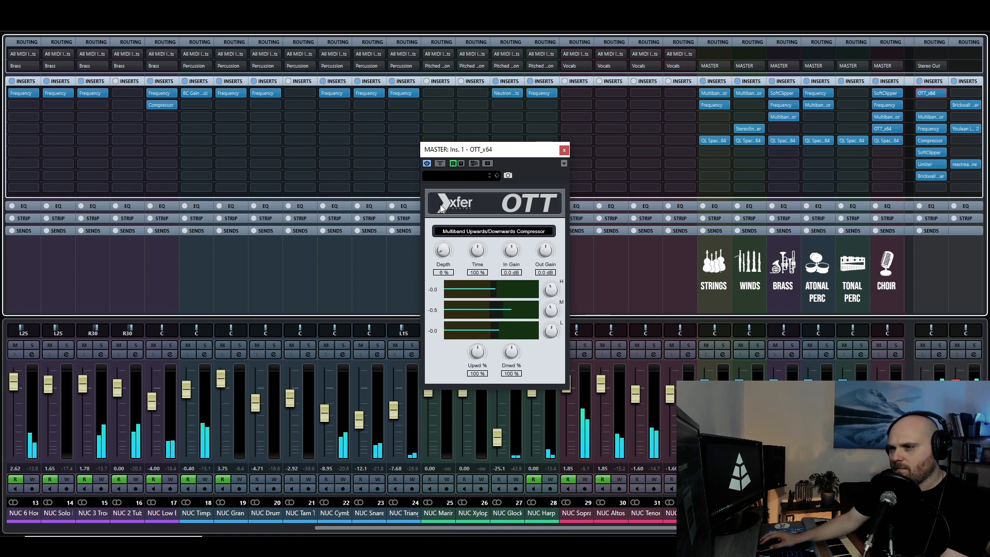
click(439, 163)
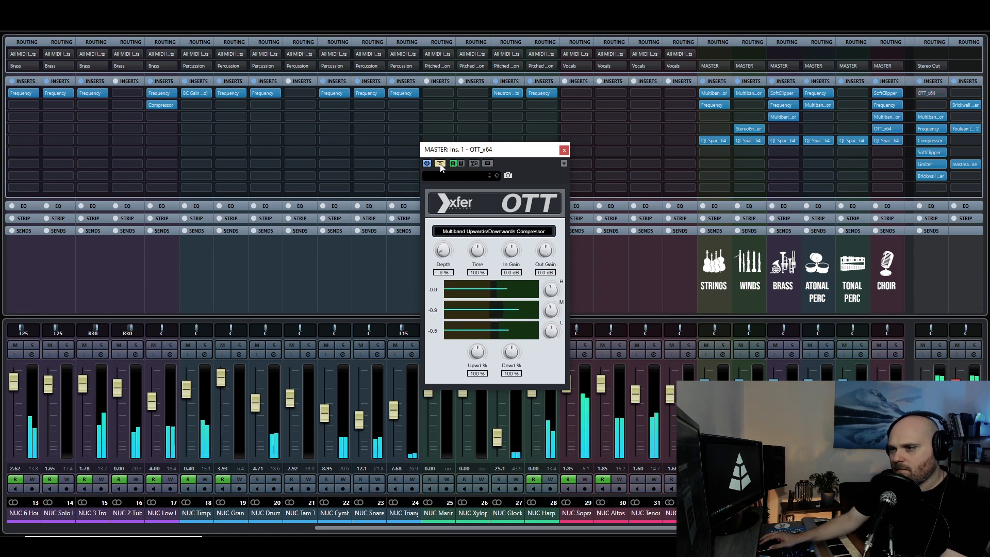
click(440, 163)
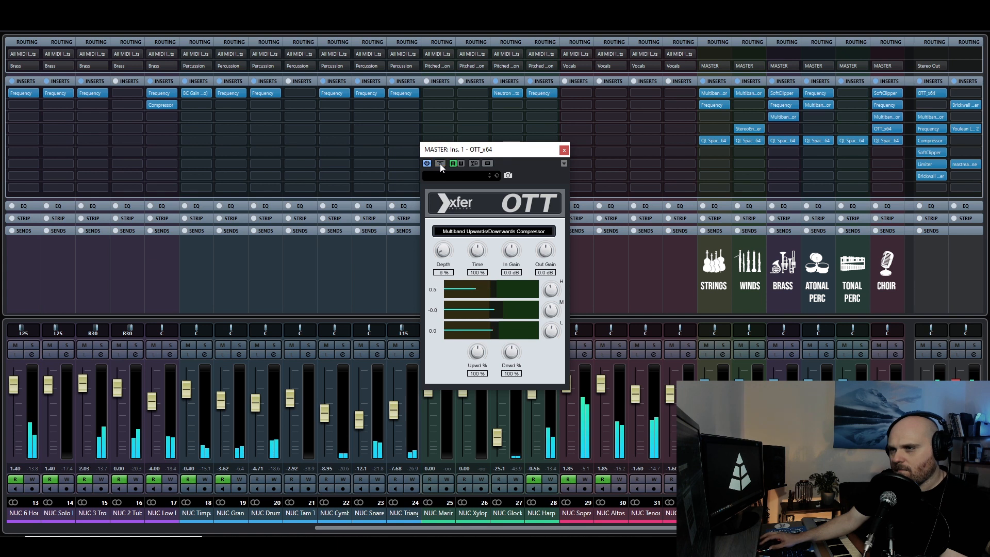
click(440, 163)
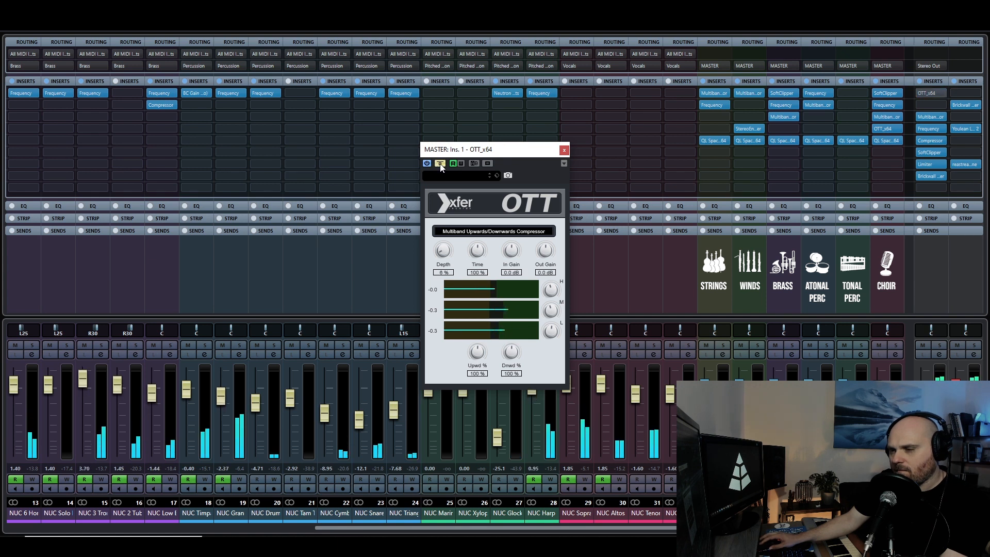
click(440, 163)
click(440, 163)
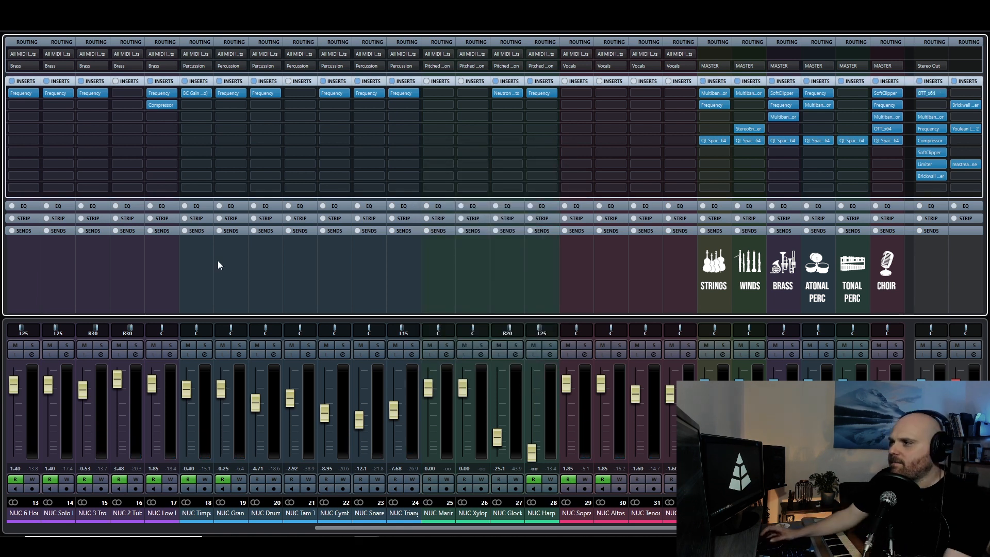
Compare the mix with the MASTER channel's MultibandCompressor bypassed and active during playback, and close its window.
drag(989, 63, 462, 125)
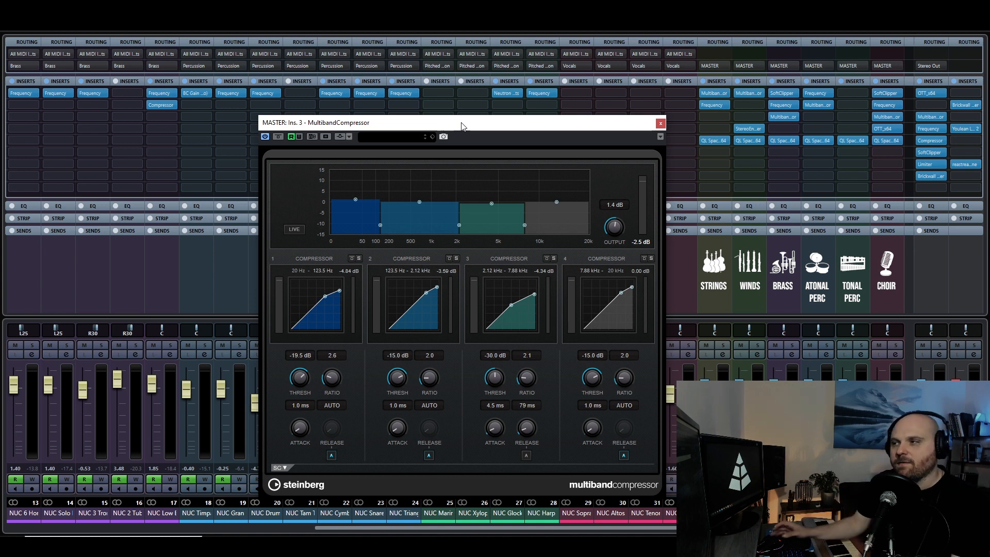
key(space)
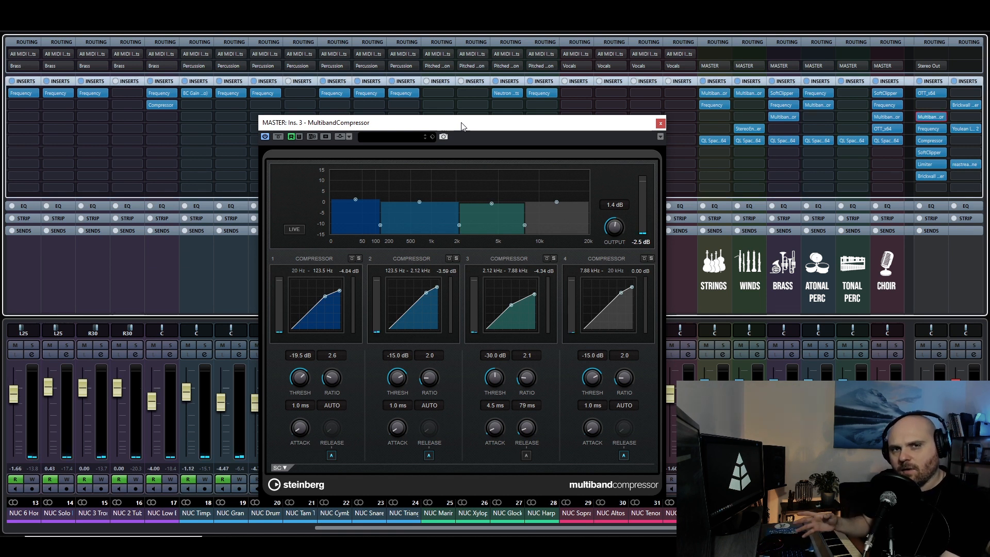
click(277, 137)
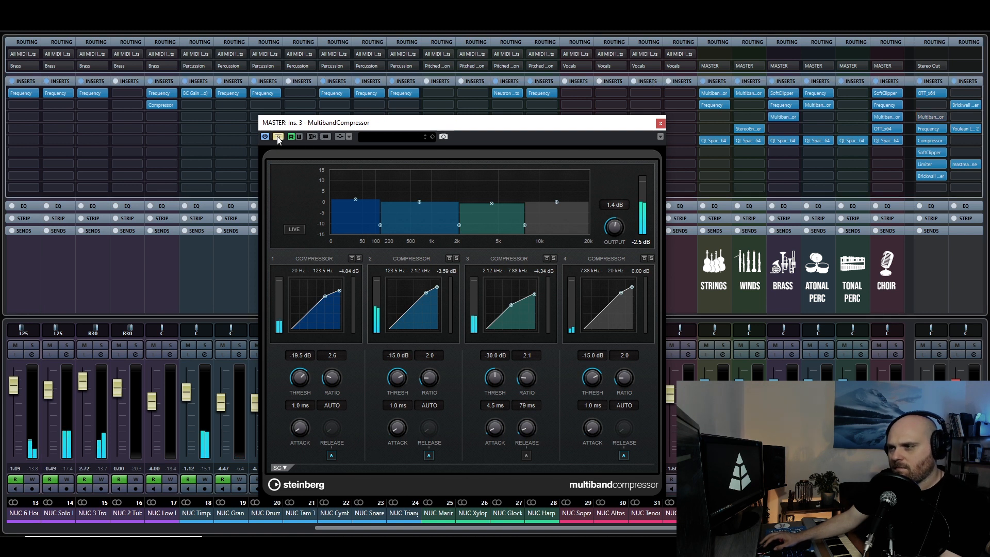
click(277, 137)
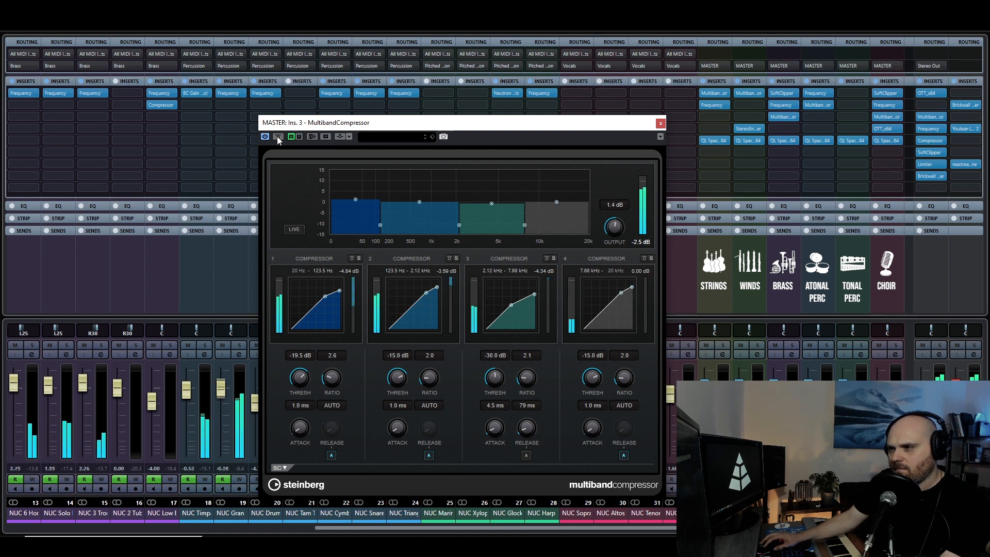
click(278, 137)
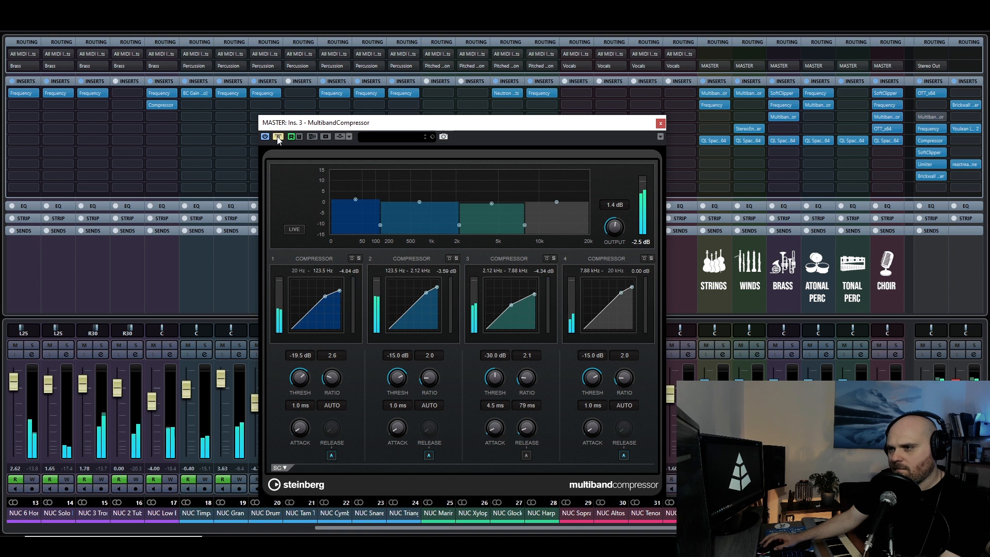
click(277, 137)
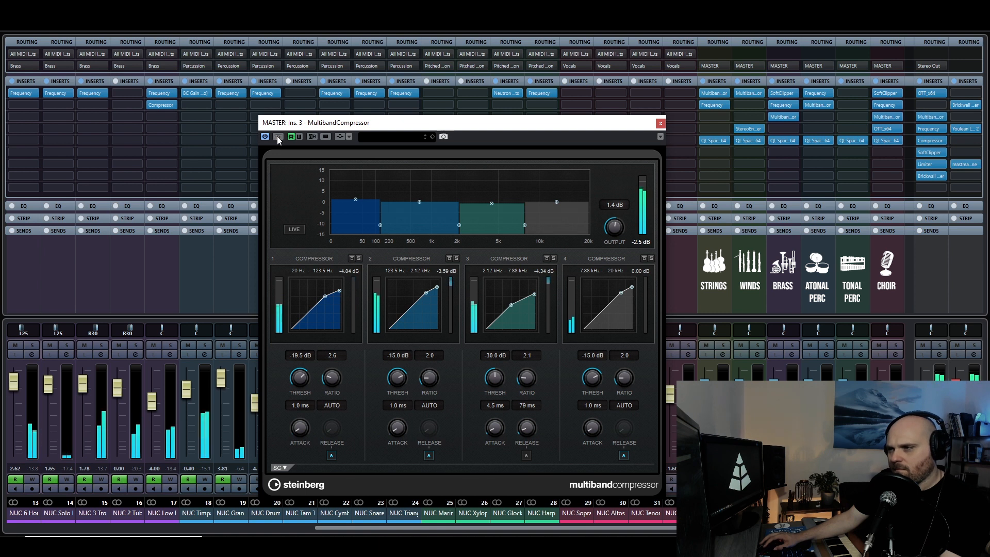
click(277, 137)
click(278, 137)
click(278, 137)
click(277, 137)
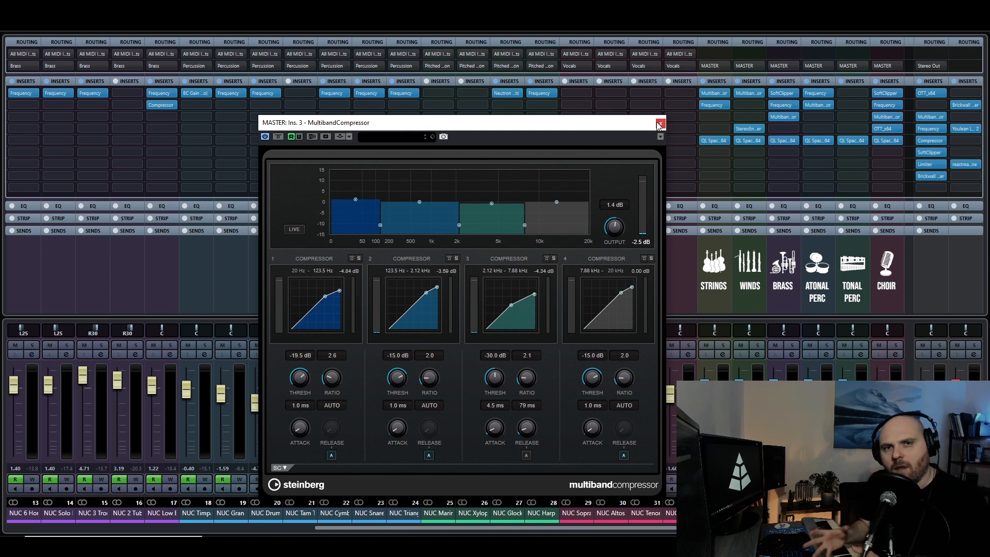
click(661, 124)
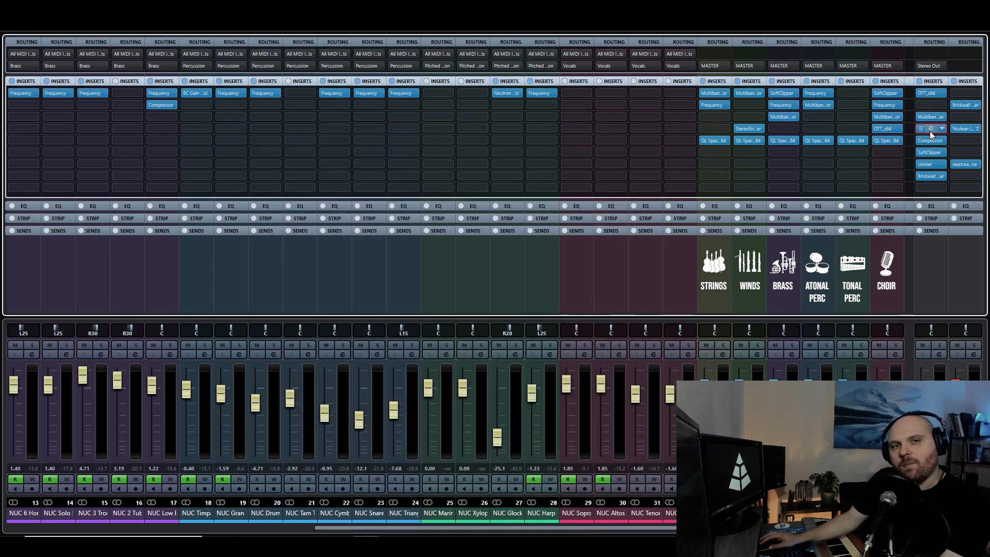
Examine the Frequency EQ on the MASTER channel and compare the mix with it bypassed and active during playback.
click(930, 129)
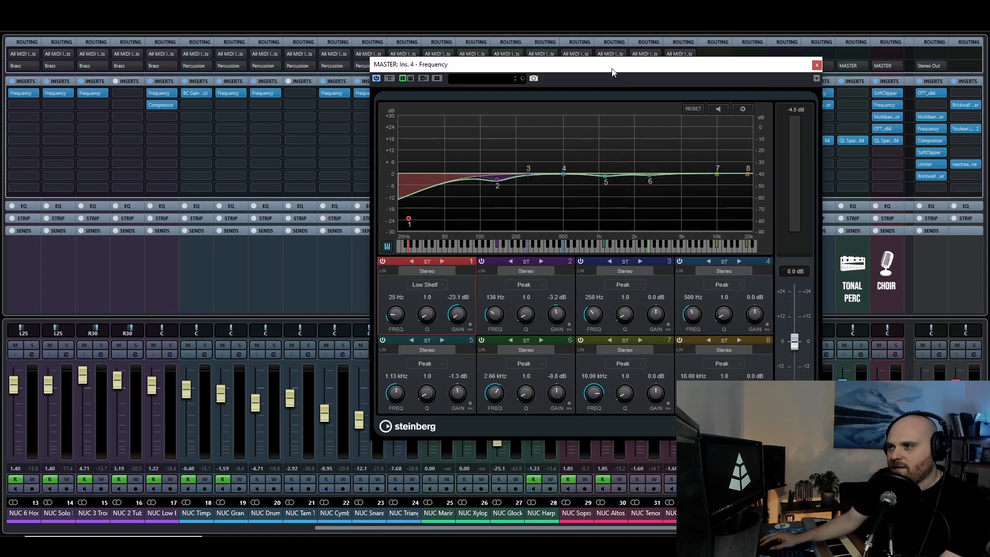
drag(613, 71, 568, 65)
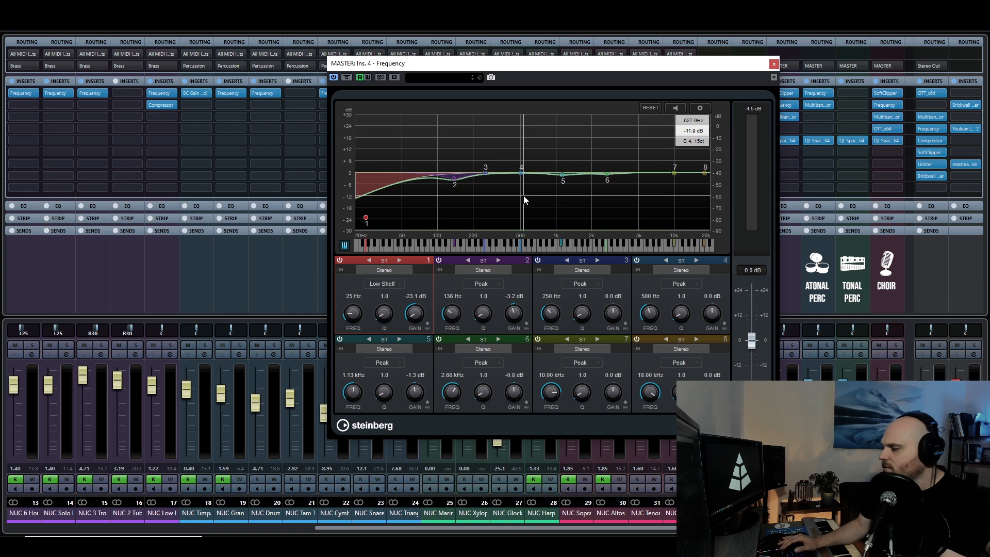
key(space)
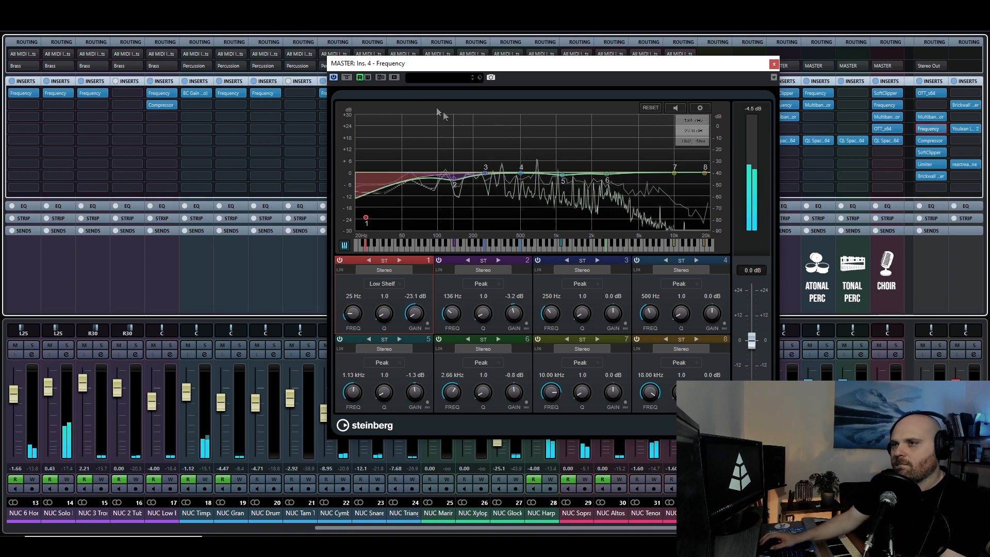
click(346, 78)
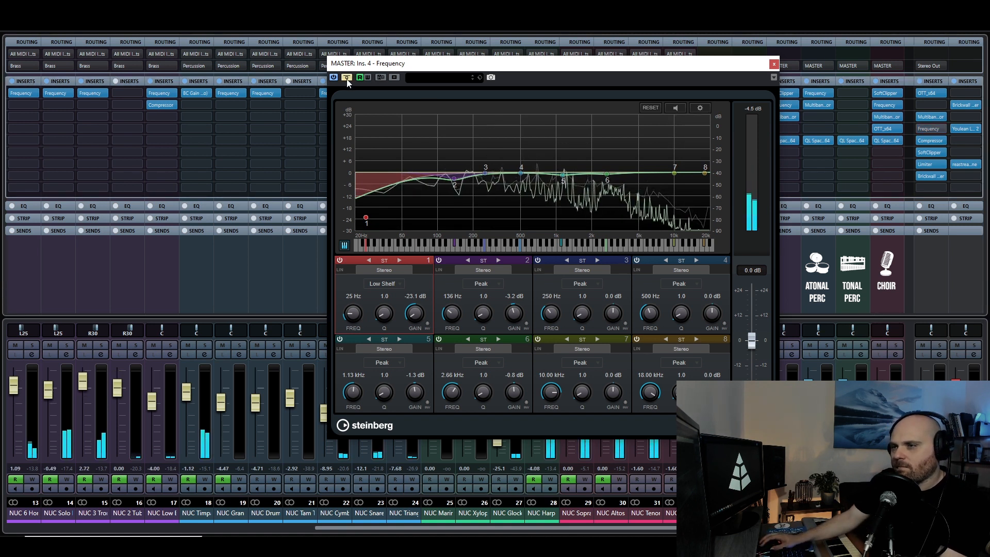
click(347, 78)
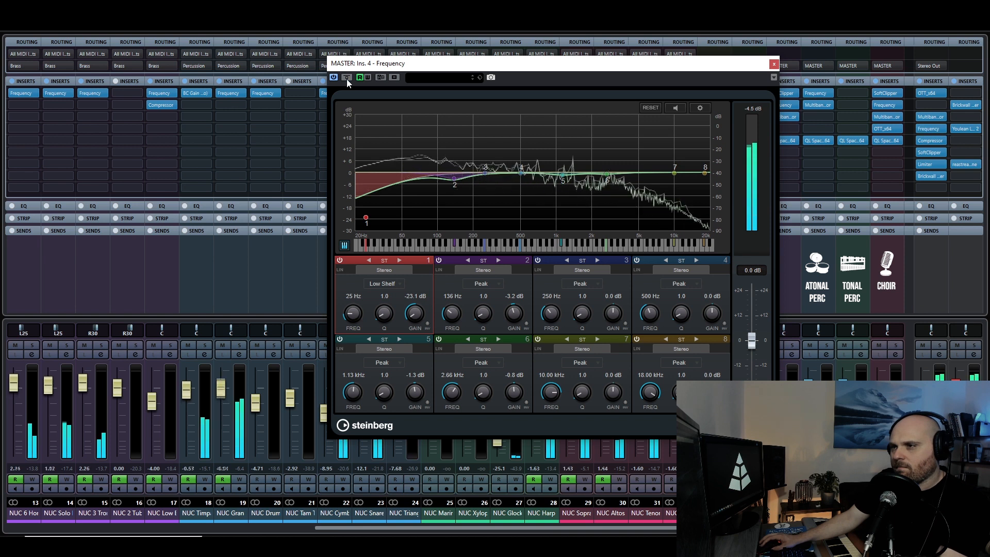
click(347, 78)
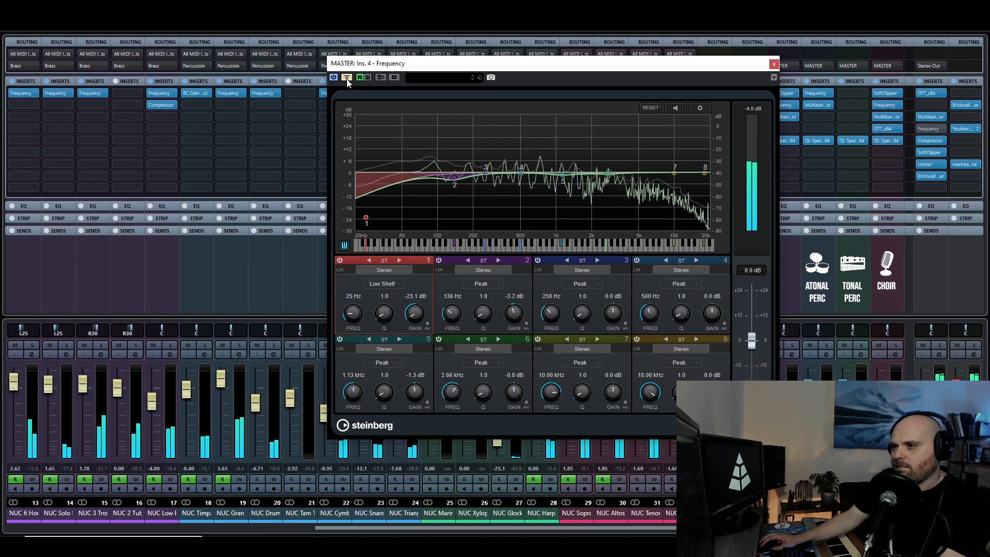
click(346, 77)
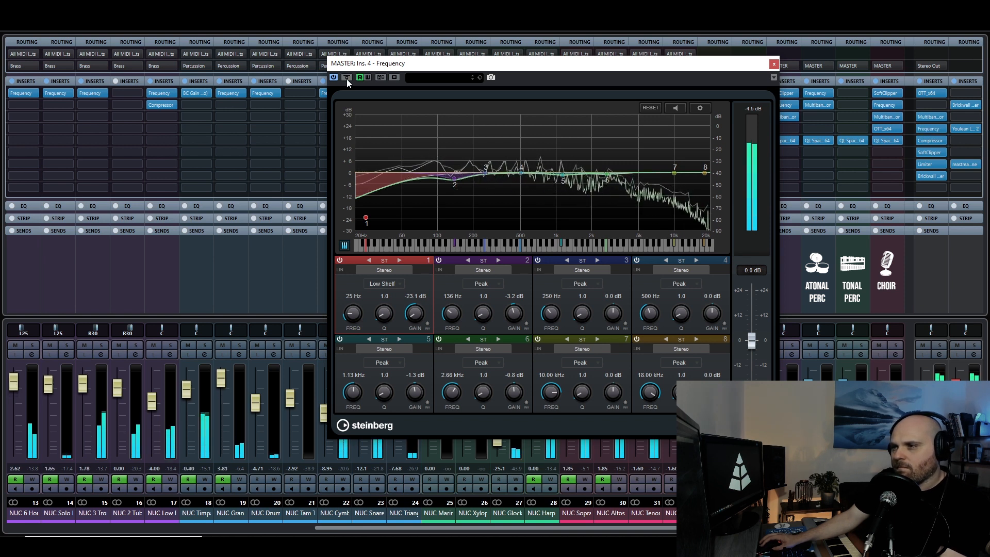
click(347, 78)
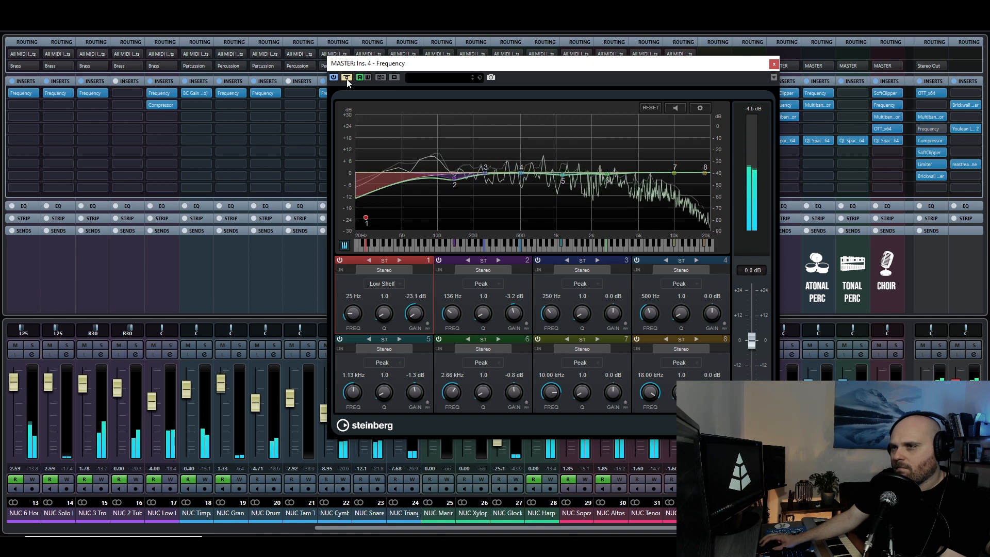
click(346, 77)
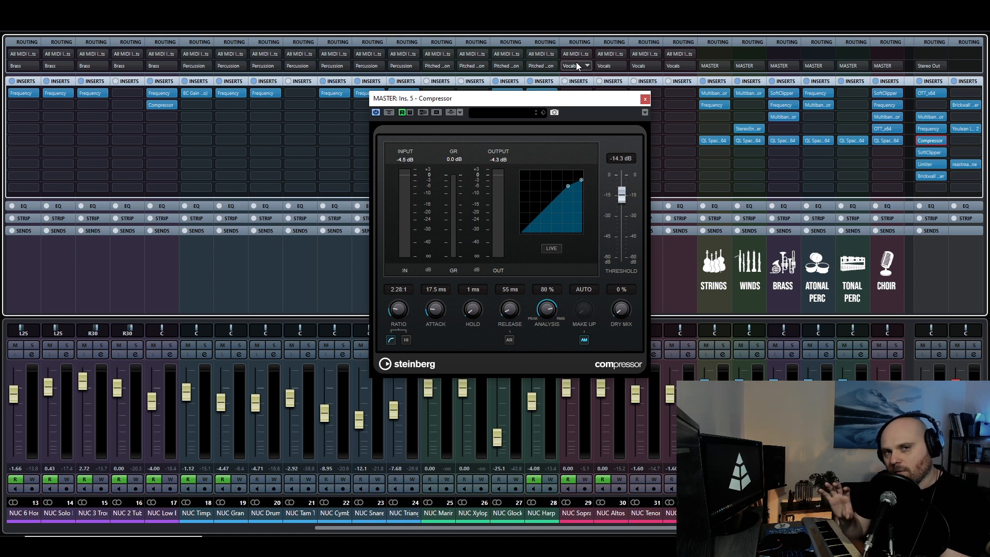
Compare the mix with the MASTER channel's Compressor bypassed and active during playback, and stop playback.
key(space)
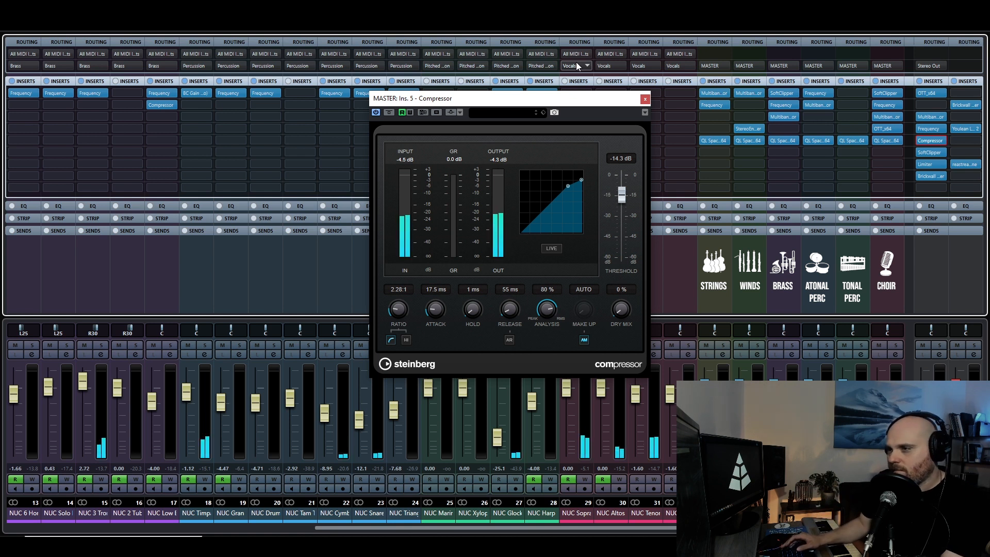
click(386, 113)
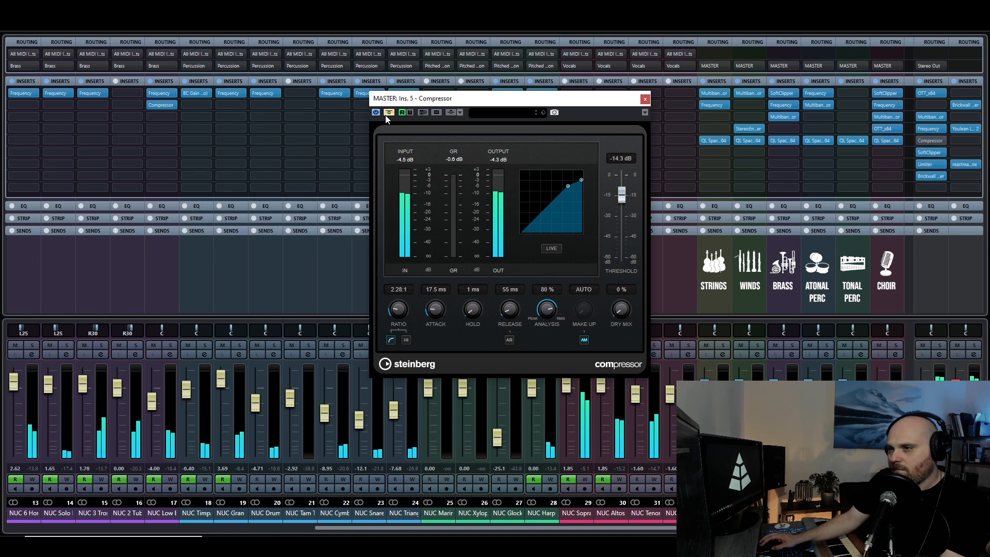
click(386, 115)
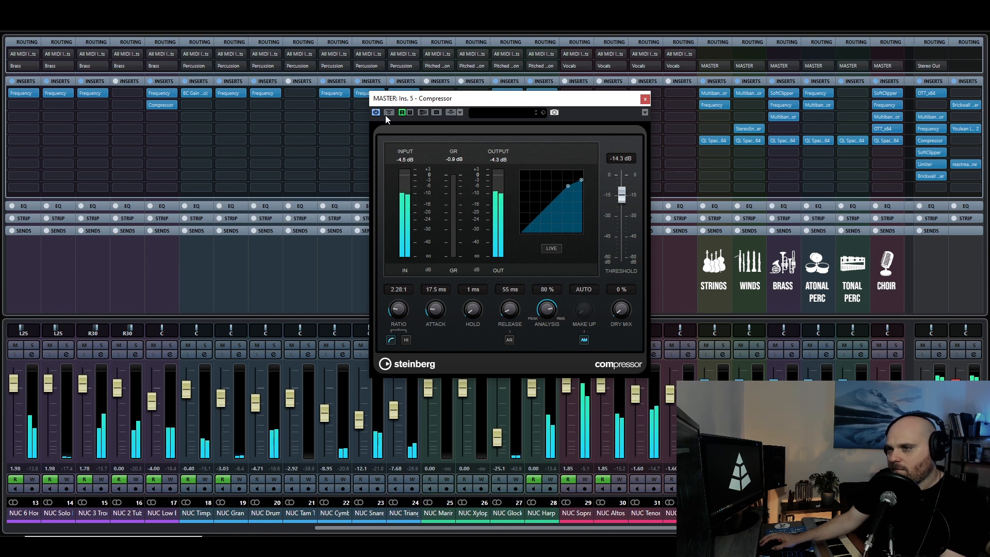
key(space)
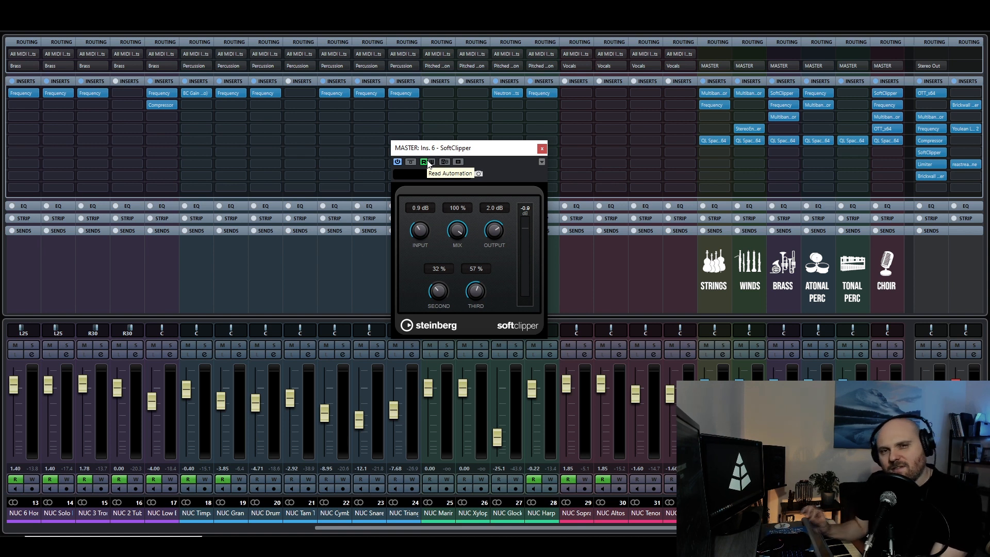
Play the mix and compare it with the MASTER channel's SoftClipper repeatedly bypassed and active, and close its window.
key(space)
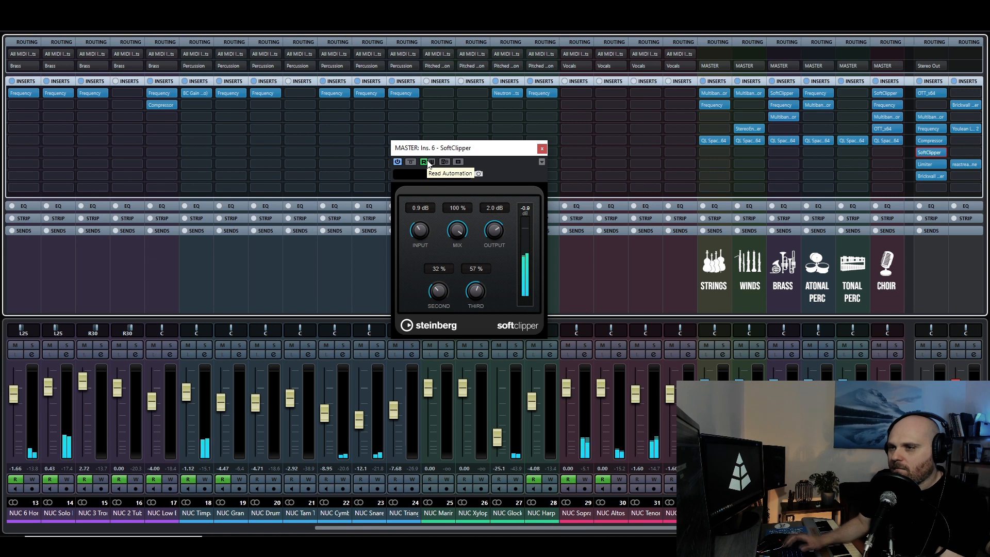
click(409, 162)
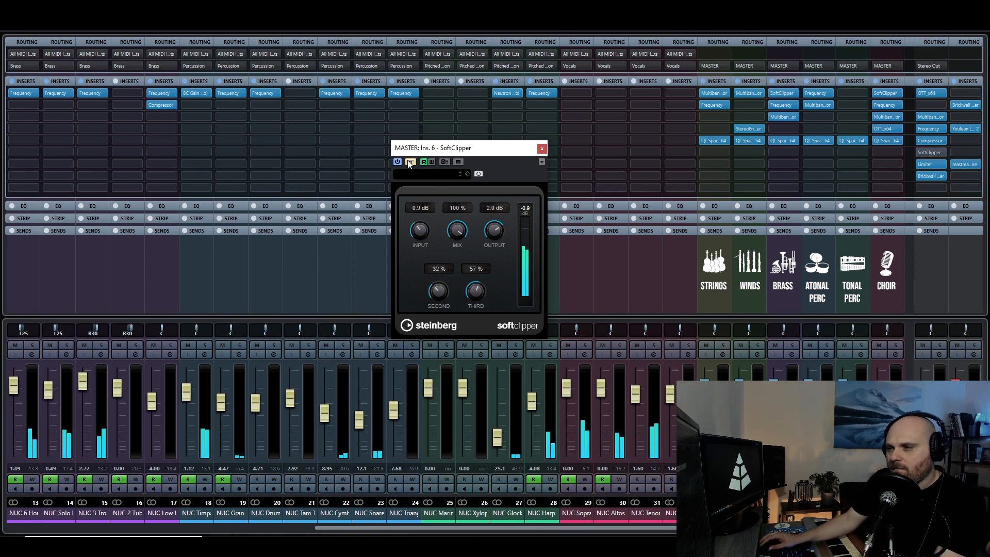
click(410, 162)
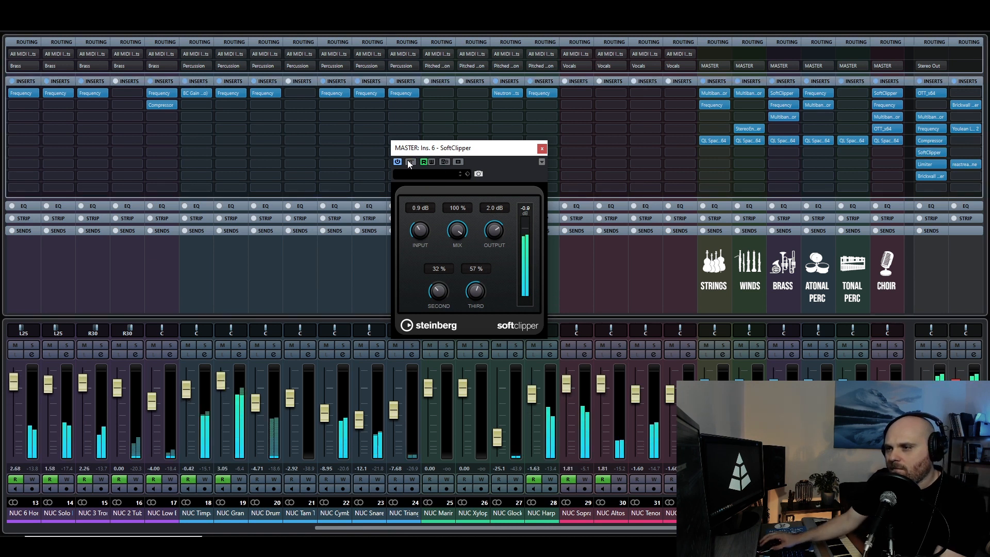
click(410, 162)
click(410, 162)
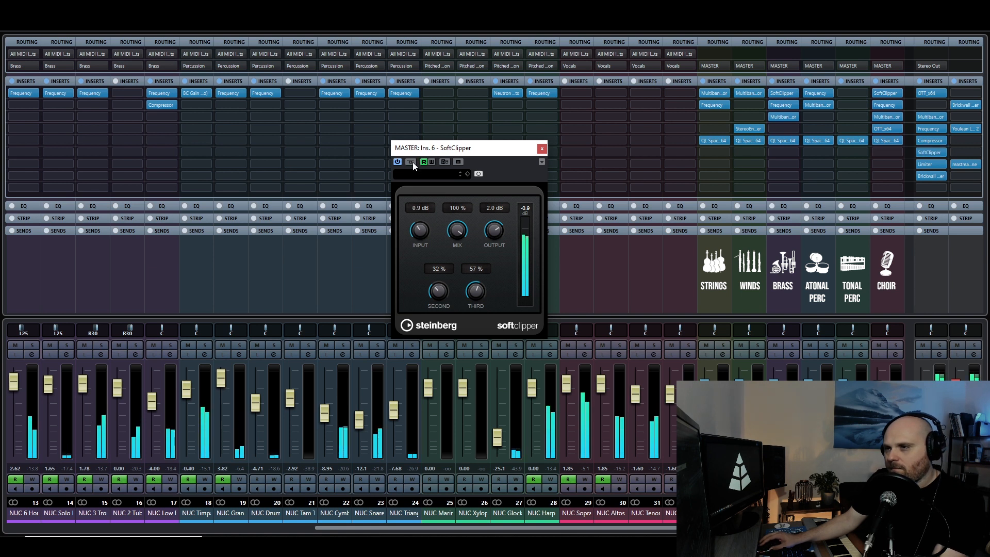
click(410, 162)
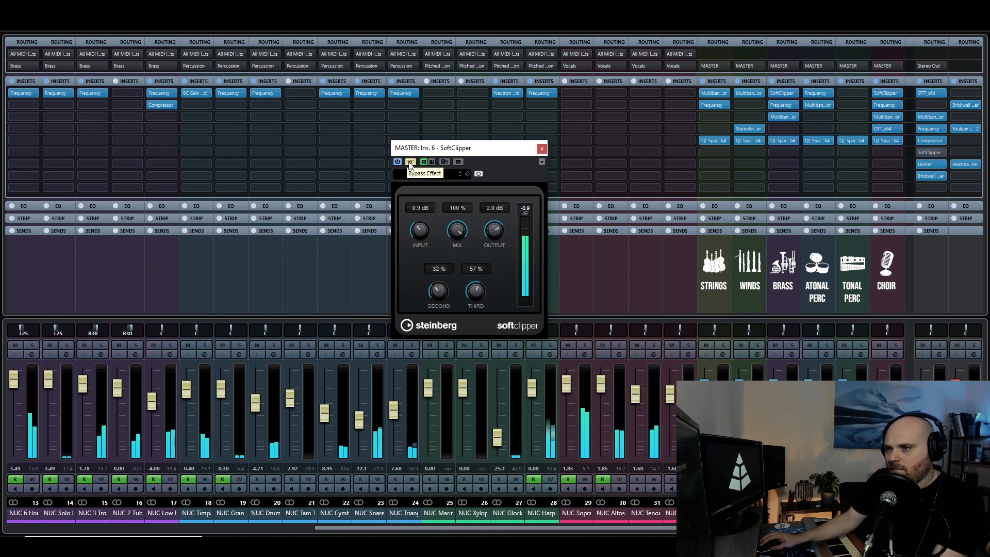
click(411, 162)
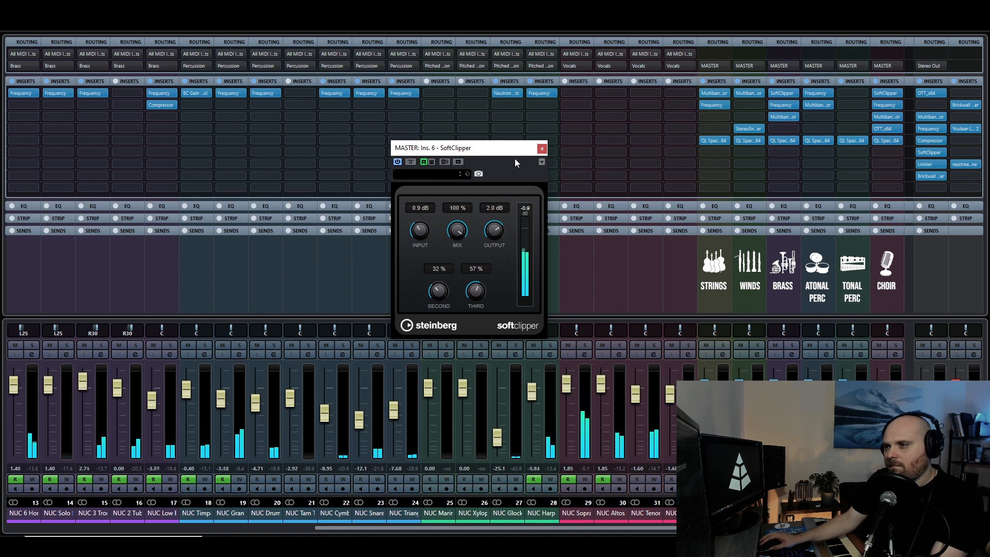
click(542, 149)
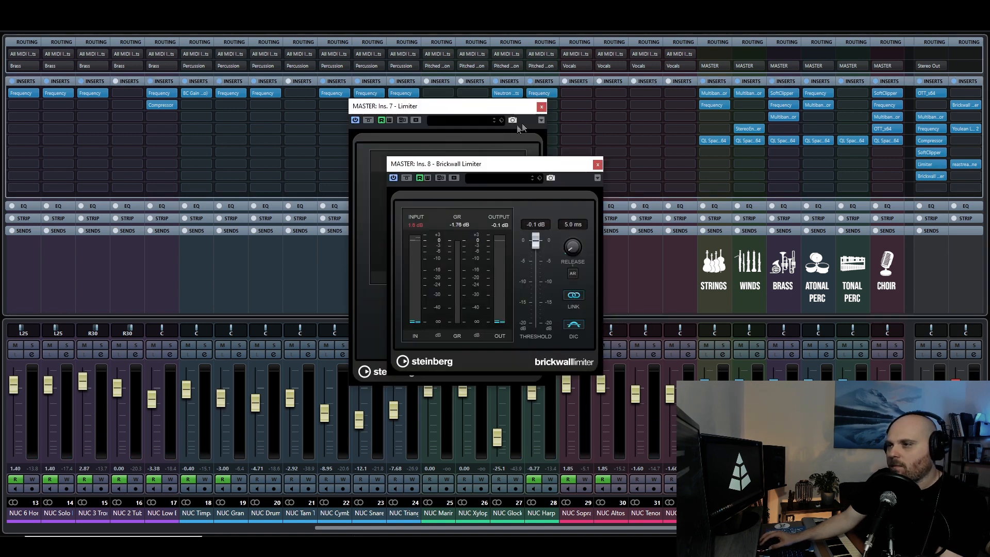
Arrange the MASTER channel's Limiter and Brickwall Limiter windows side by side and compare the playing mix with the Limiter bypassed and active.
drag(518, 106, 356, 110)
drag(452, 167, 517, 124)
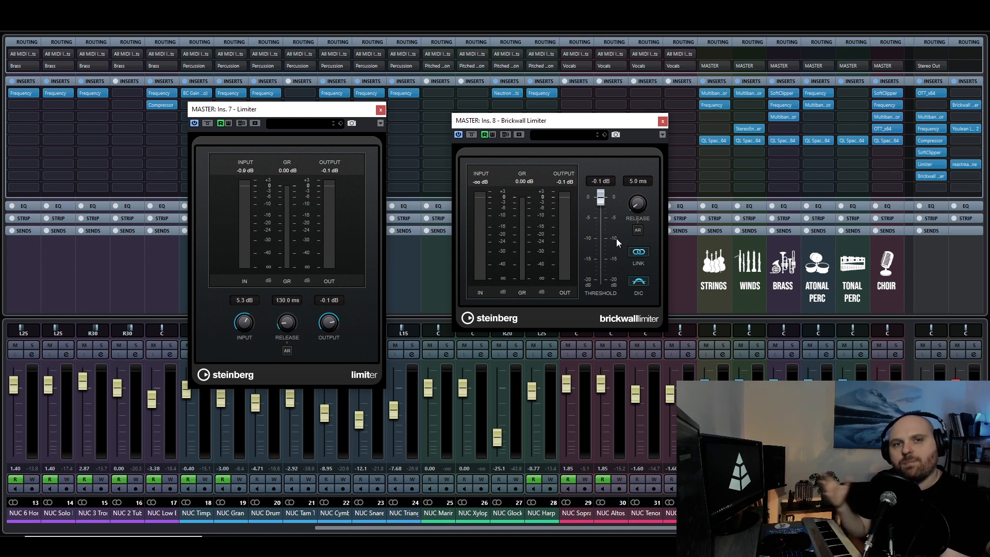
key(space)
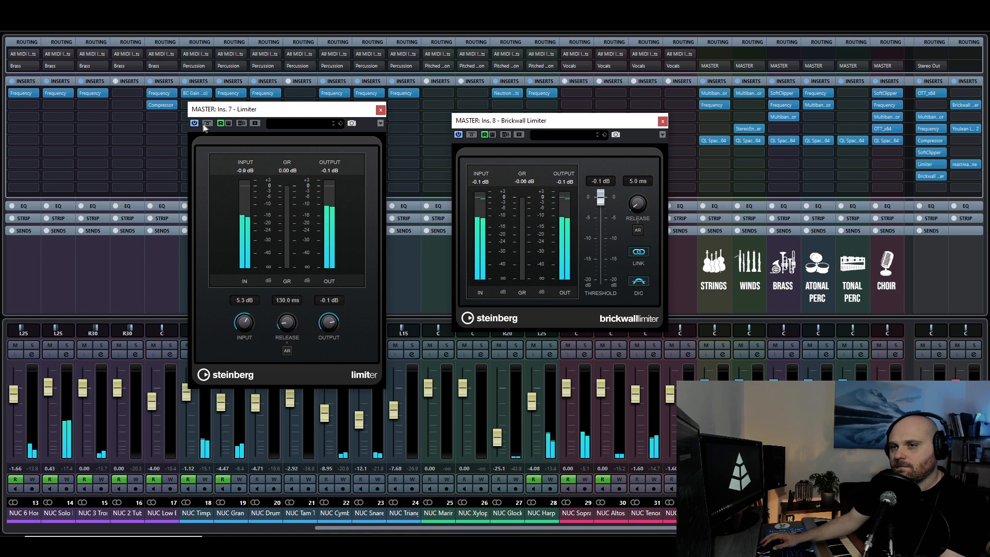
click(207, 124)
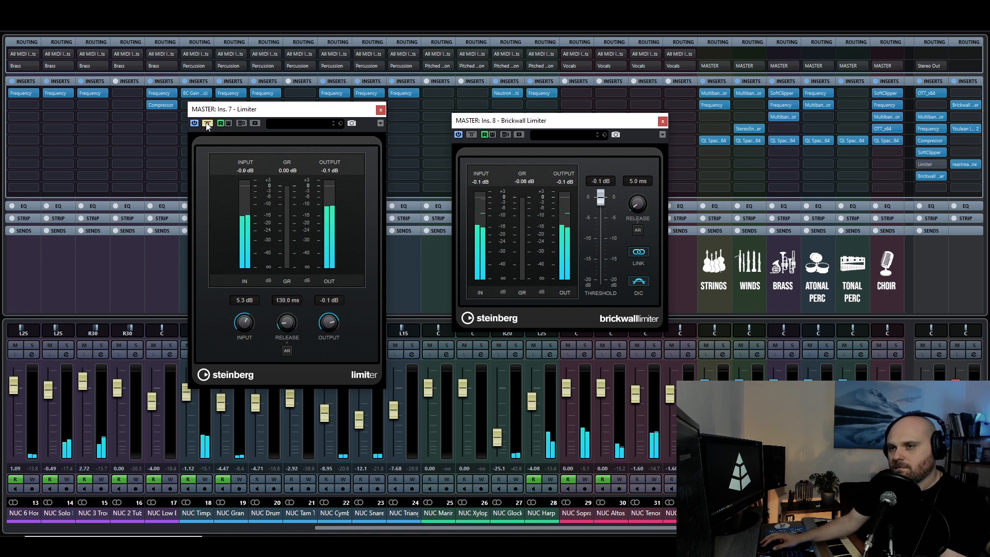
click(207, 124)
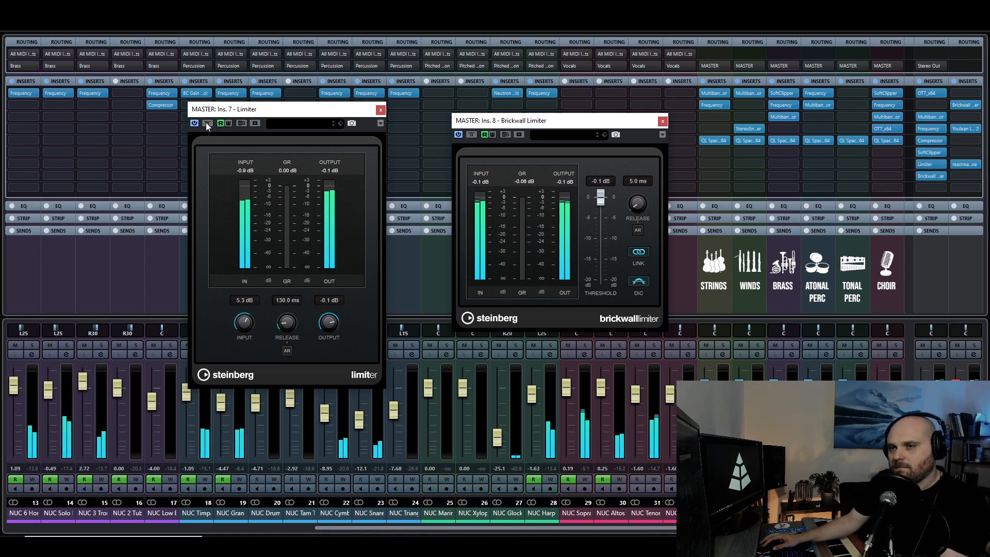
click(207, 124)
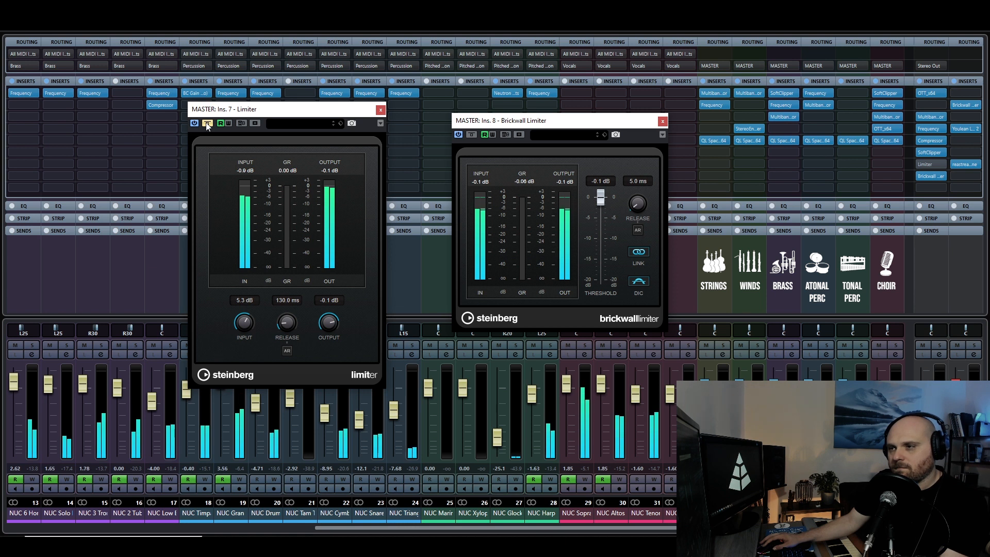
click(207, 124)
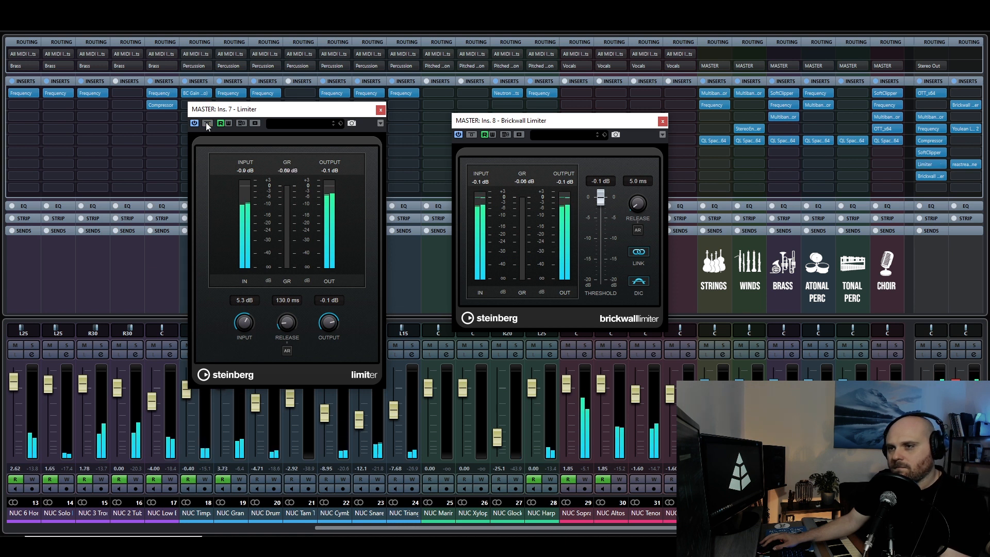
click(206, 124)
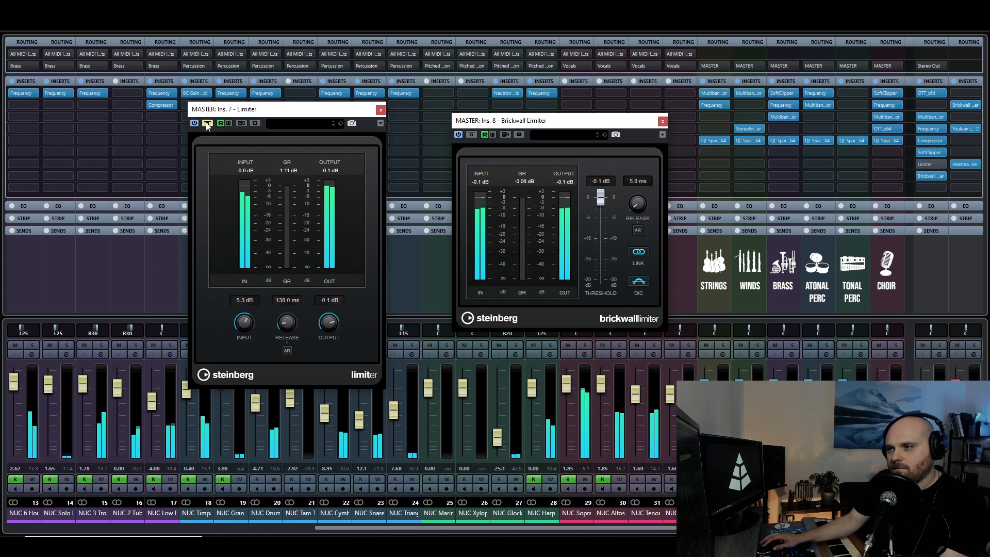
click(207, 124)
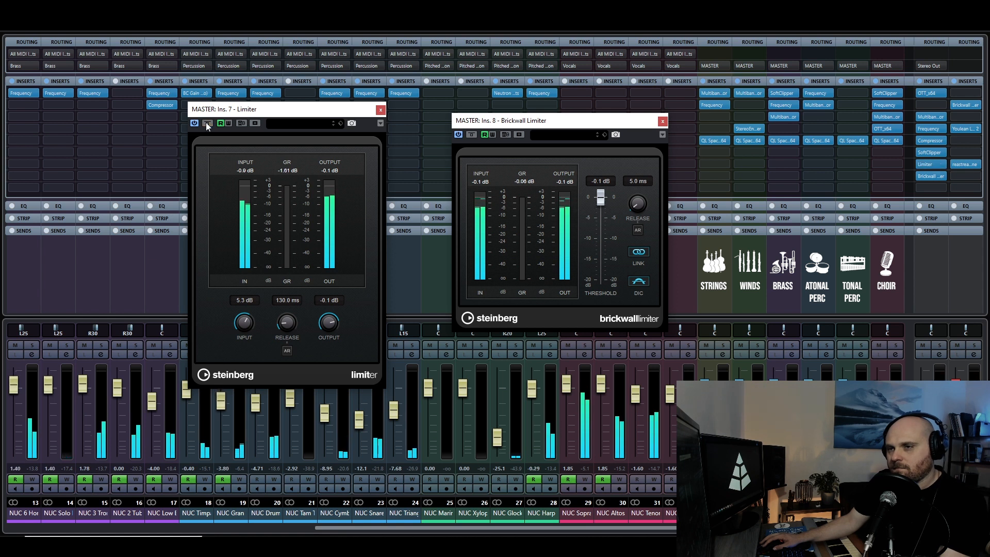
click(207, 123)
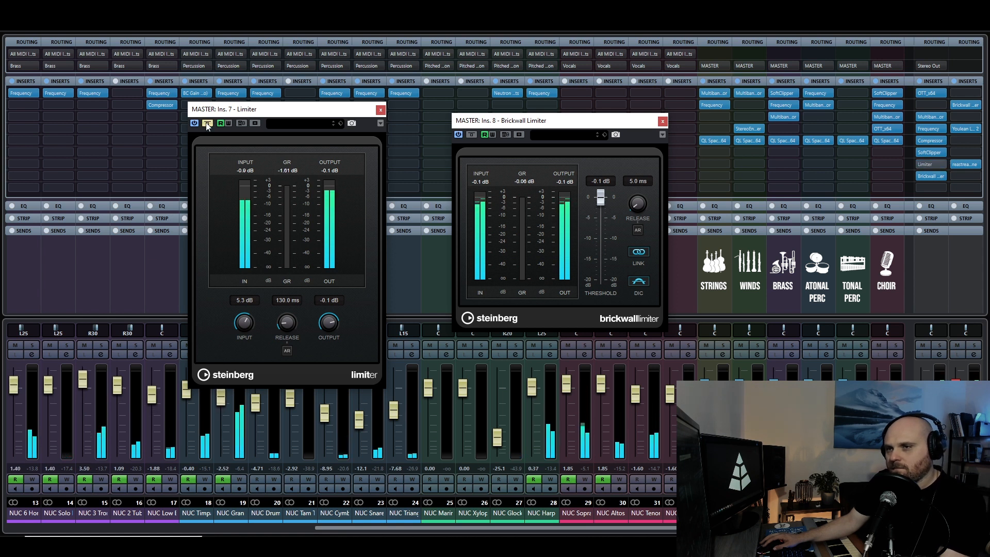
click(207, 124)
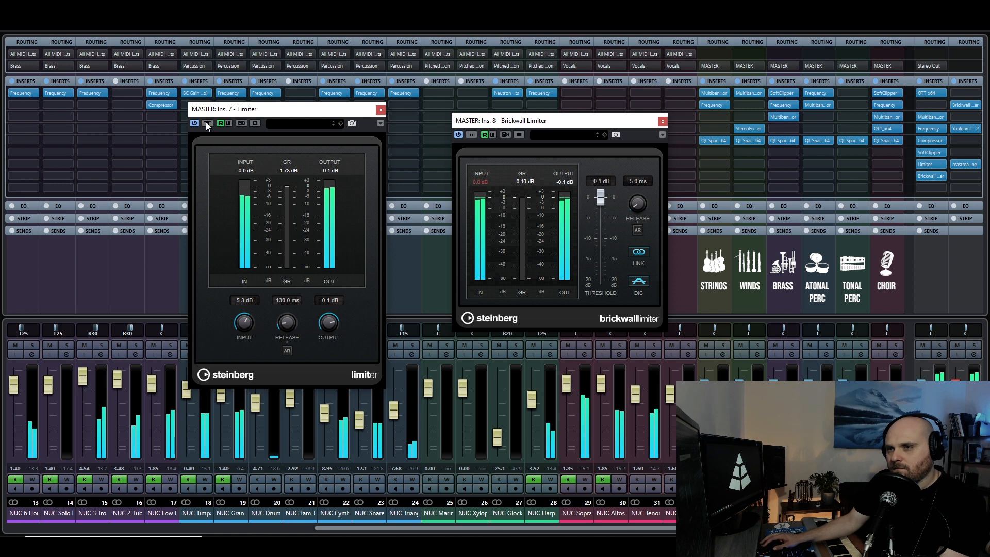